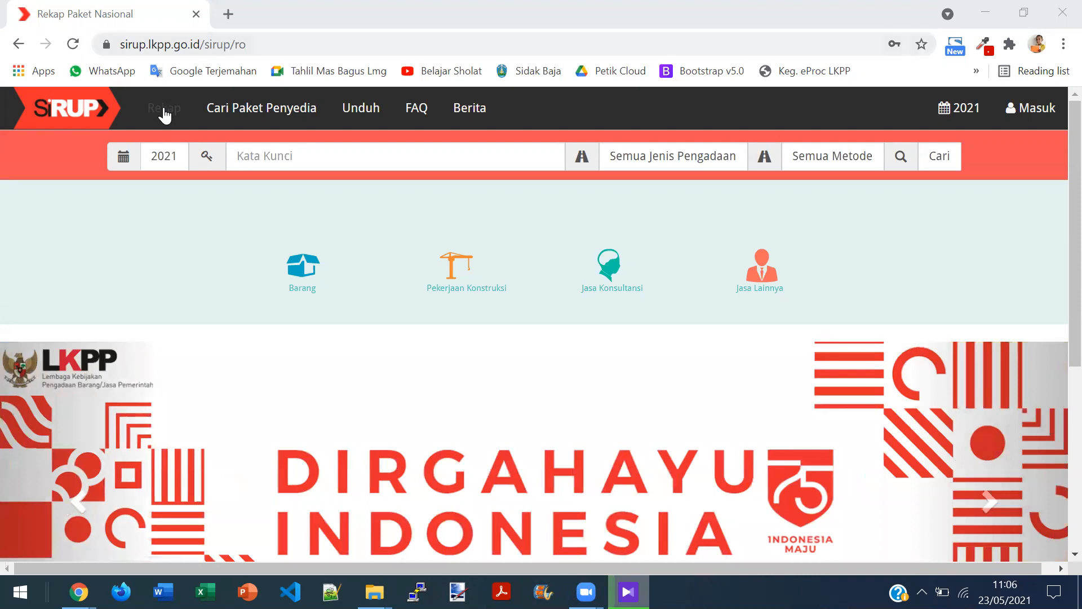
Open the KABUPATEN list in the national RUP recap and search it for "pono".
{"action": "left_click", "coordinate": [164, 113]}
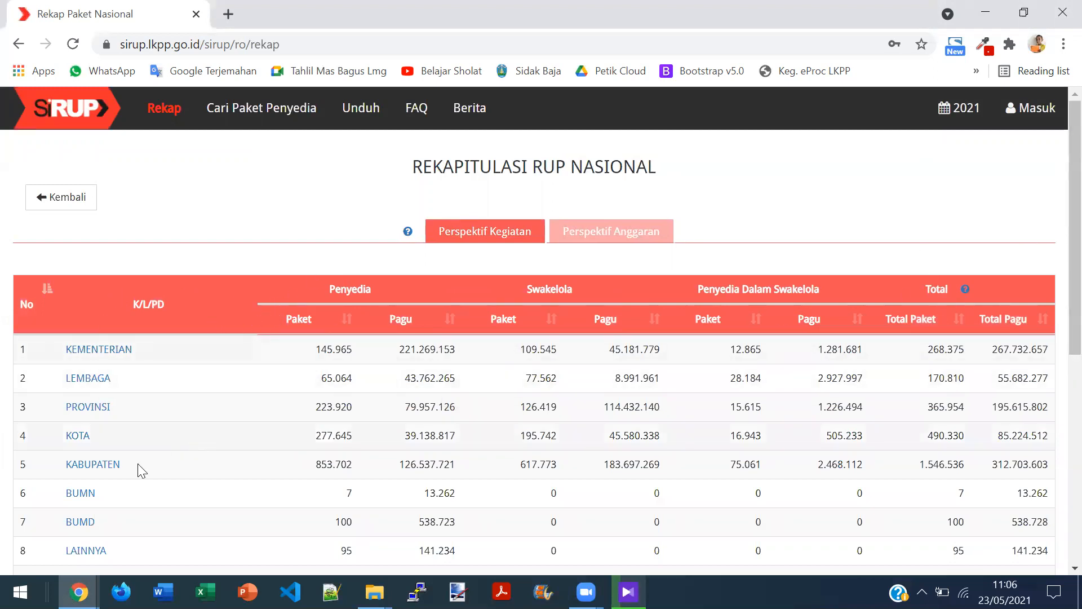
{"action": "left_click", "coordinate": [96, 464]}
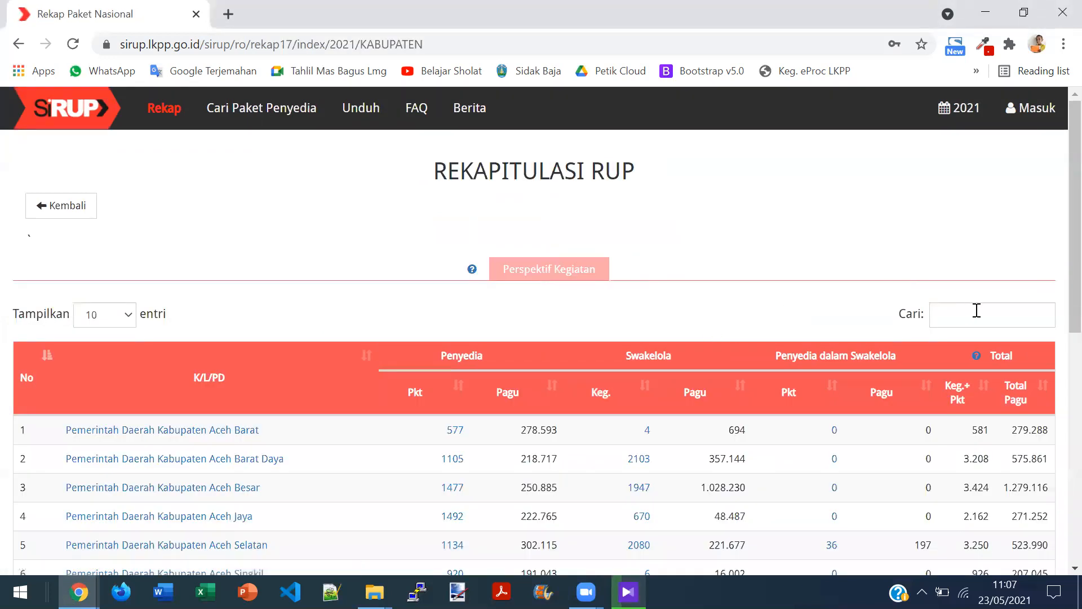
{"action": "left_click", "coordinate": [977, 310]}
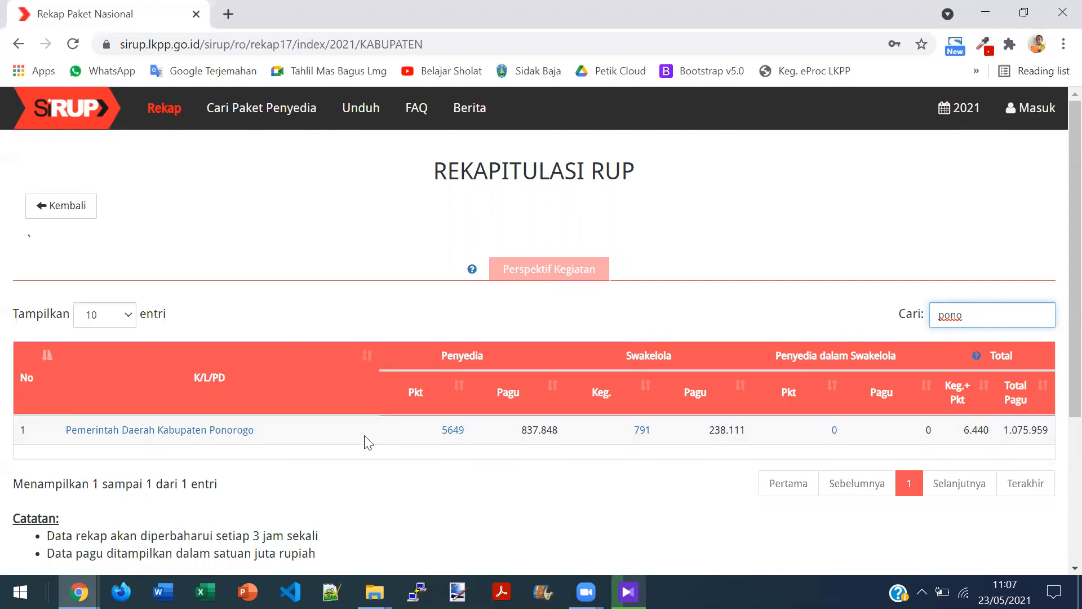
Open the Pemerintah Daerah Kabupaten Ponorogo recap and its Penyedia package list in separate new browser tabs.
{"action": "right_click", "coordinate": [145, 437]}
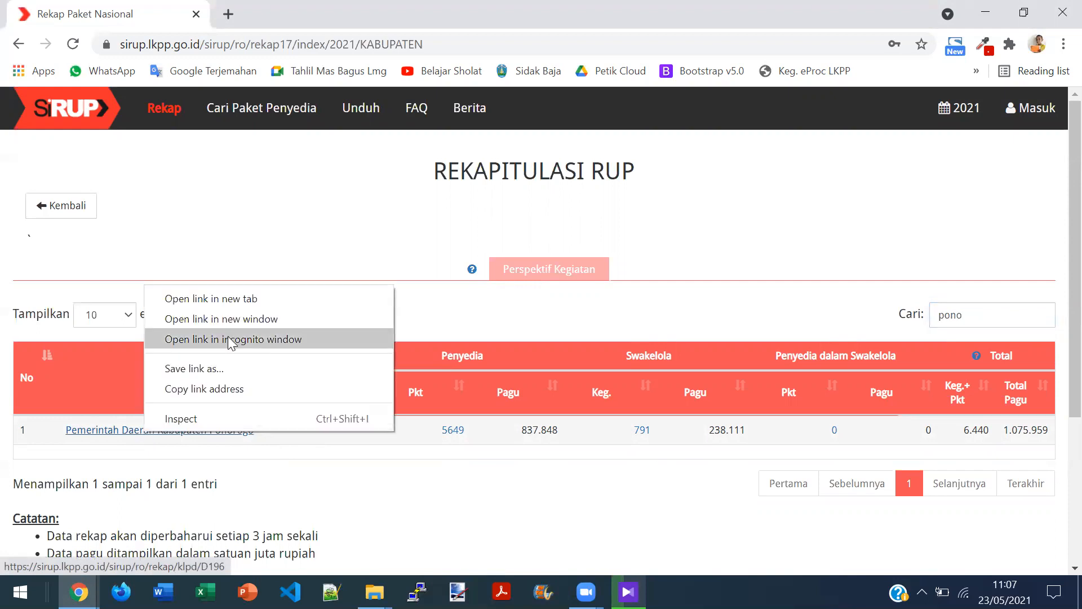
{"action": "left_click", "coordinate": [252, 304]}
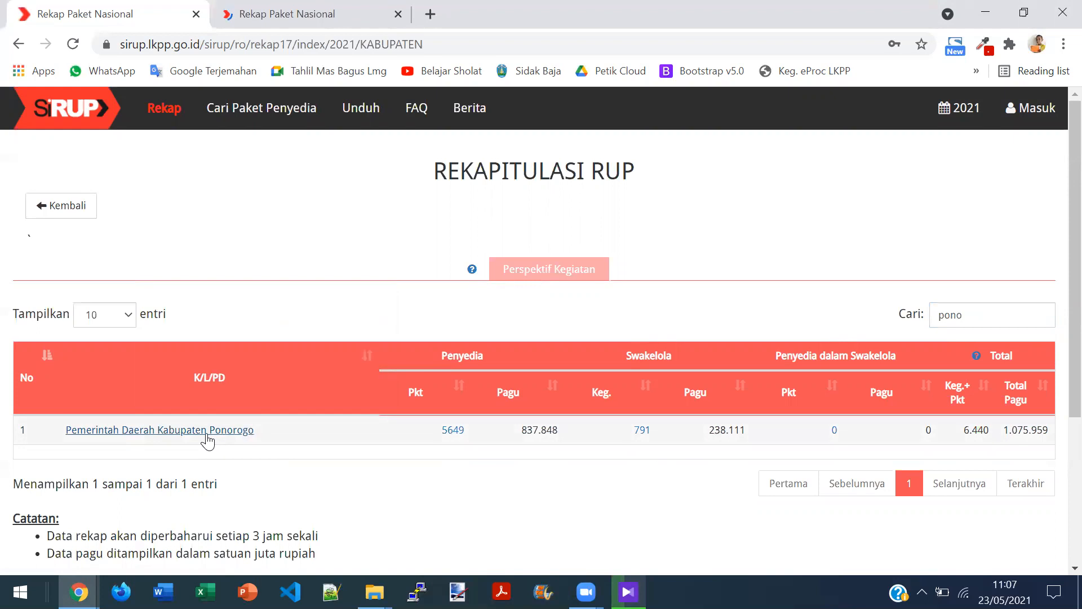
{"action": "right_click", "coordinate": [453, 432]}
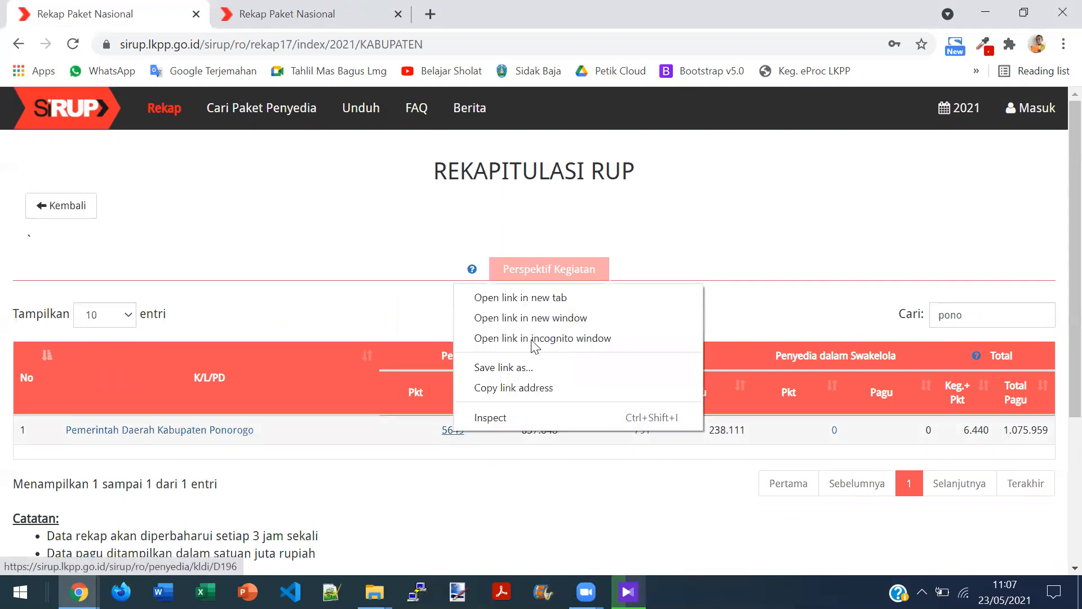
{"action": "left_click", "coordinate": [563, 297]}
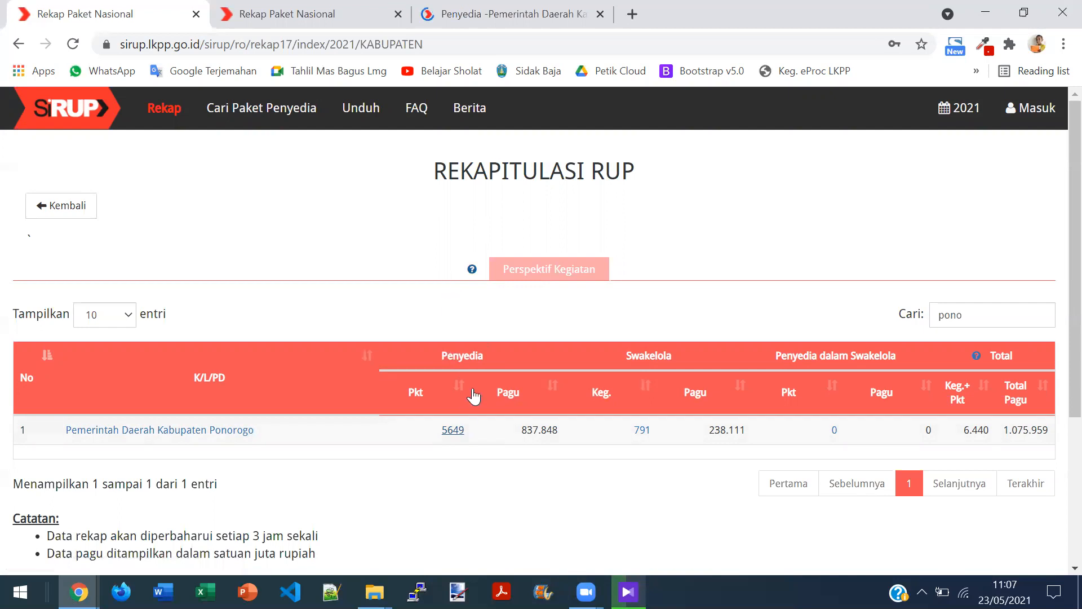
Examine the Kabupaten Ponorogo recap by Satuan Kerja and return to the KABUPATEN list.
{"action": "left_click", "coordinate": [319, 20]}
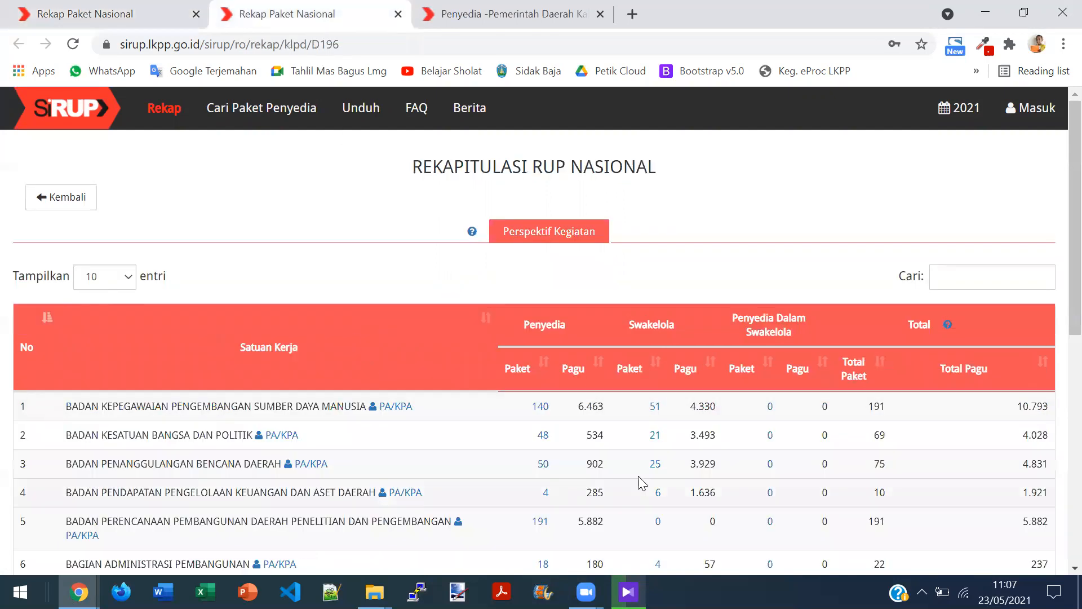
{"action": "scroll", "coordinate": [1059, 276], "scroll_direction": "down", "scroll_amount": 6}
{"action": "scroll", "coordinate": [1055, 288], "scroll_direction": "up", "scroll_amount": 7}
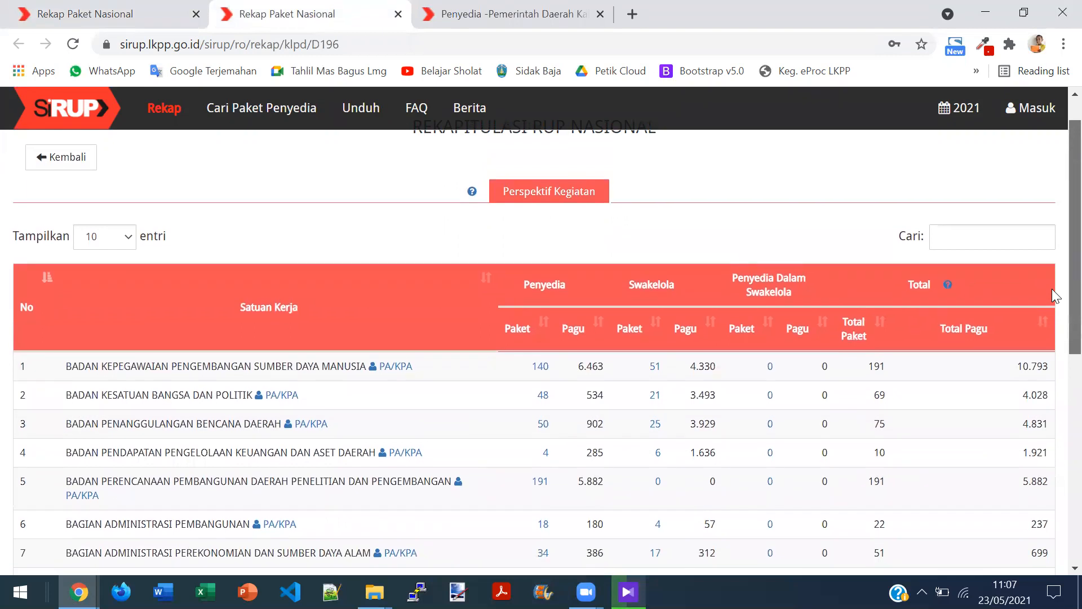
{"action": "scroll", "coordinate": [1051, 281], "scroll_direction": "up", "scroll_amount": 1}
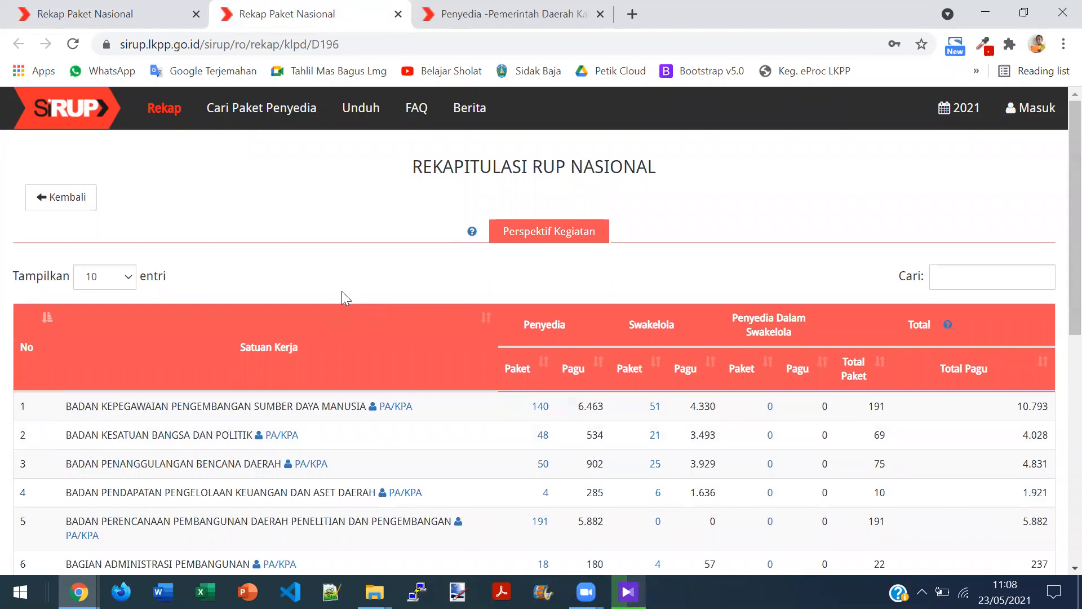
{"action": "left_click", "coordinate": [127, 16]}
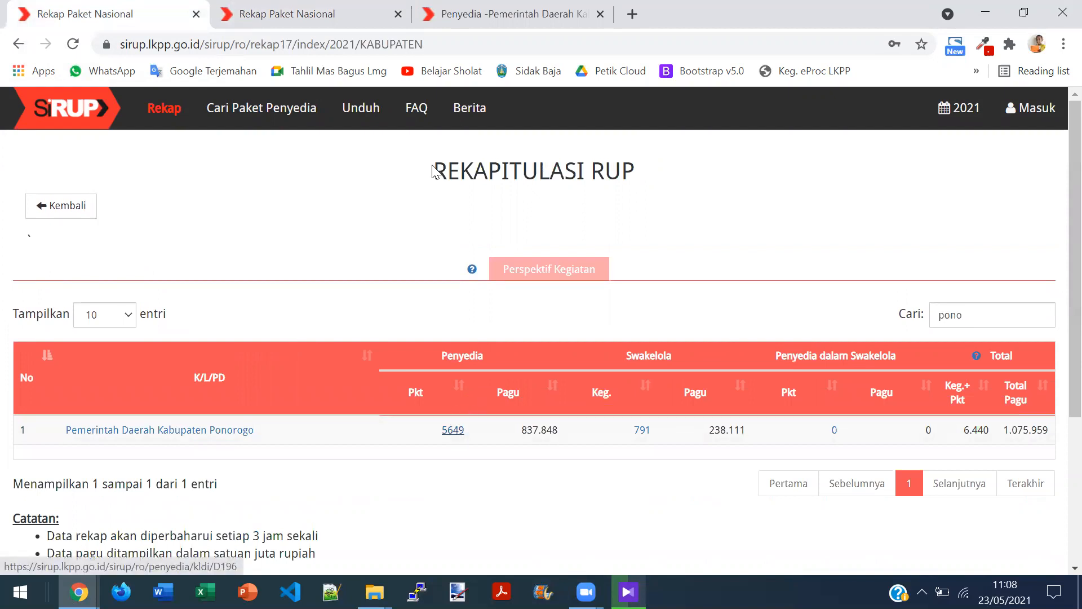
Examine the Kabupaten Ponorogo Penyedia package table, including its column filters and page numbering.
{"action": "left_click", "coordinate": [445, 31]}
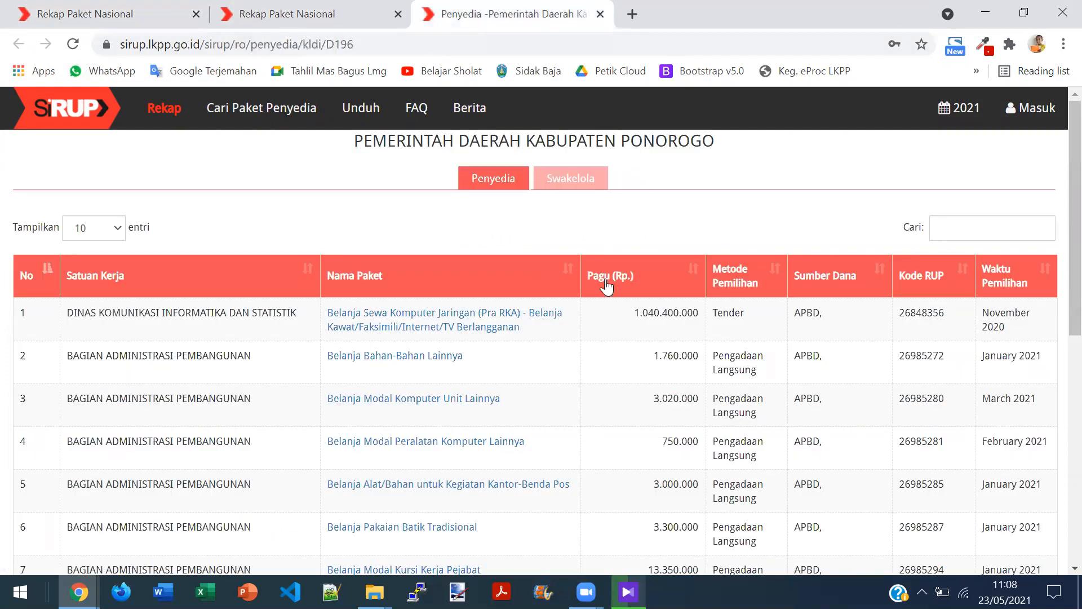
{"action": "scroll", "coordinate": [1056, 338], "scroll_direction": "down", "scroll_amount": 7}
{"action": "scroll", "coordinate": [1055, 419], "scroll_direction": "up", "scroll_amount": 7}
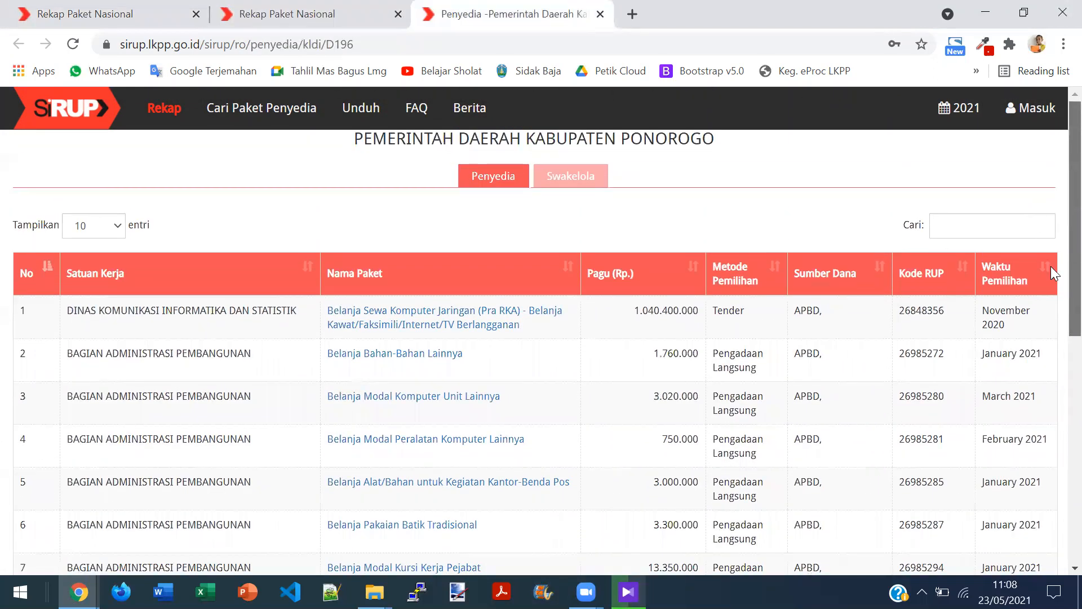
{"action": "scroll", "coordinate": [1049, 282], "scroll_direction": "down", "scroll_amount": 7}
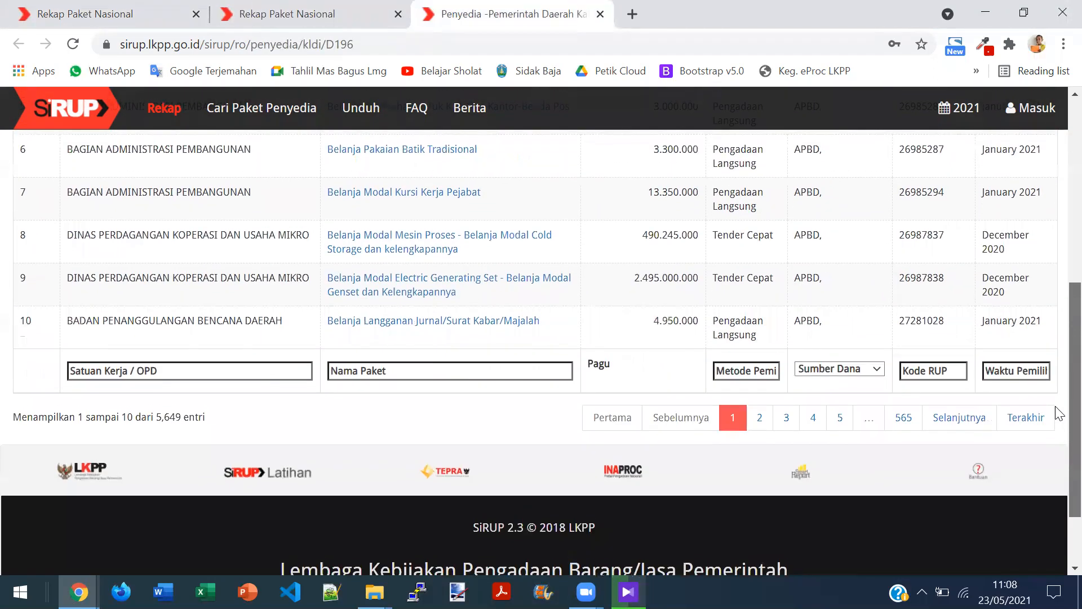
{"action": "scroll", "coordinate": [1060, 414], "scroll_direction": "up", "scroll_amount": 7}
{"action": "scroll", "coordinate": [1043, 285], "scroll_direction": "down", "scroll_amount": 7}
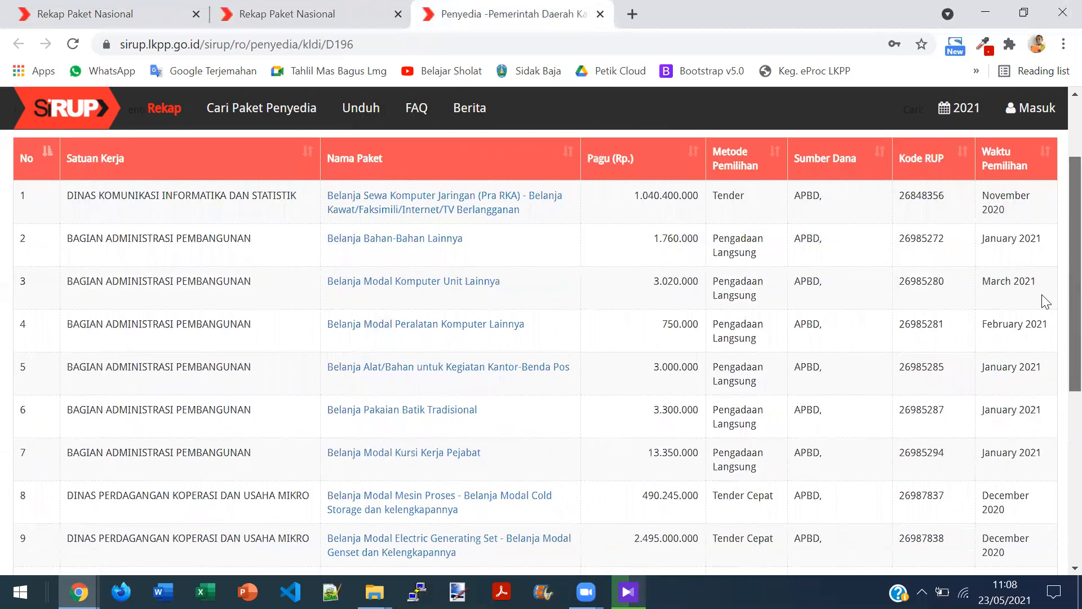
{"action": "scroll", "coordinate": [1053, 456], "scroll_direction": "up", "scroll_amount": 2}
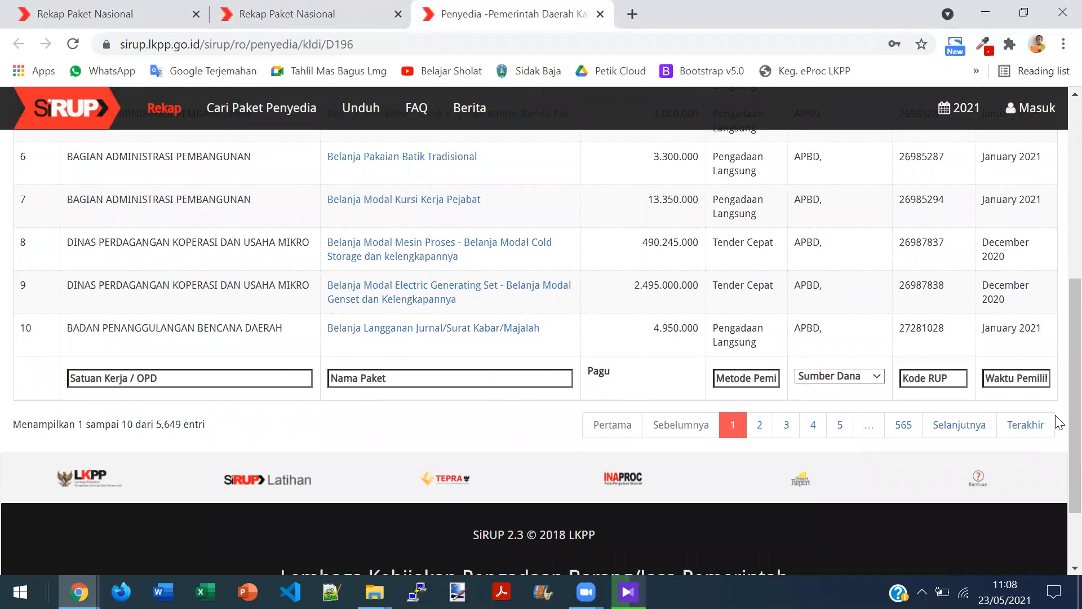
{"action": "scroll", "coordinate": [1059, 426], "scroll_direction": "up", "scroll_amount": 1}
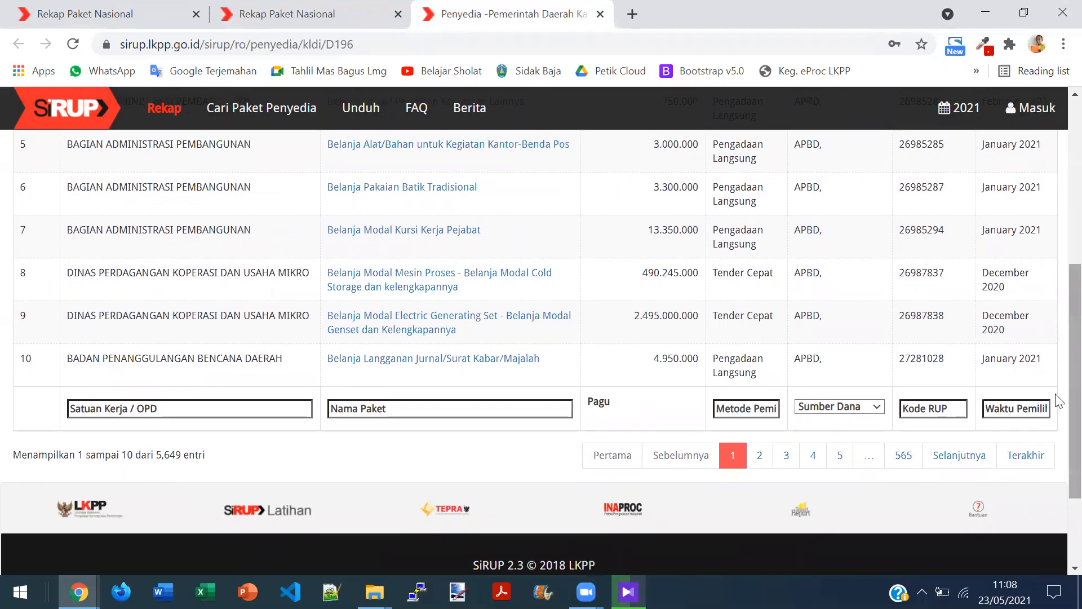
{"action": "scroll", "coordinate": [1056, 401], "scroll_direction": "up", "scroll_amount": 3}
{"action": "scroll", "coordinate": [1059, 288], "scroll_direction": "up", "scroll_amount": 3}
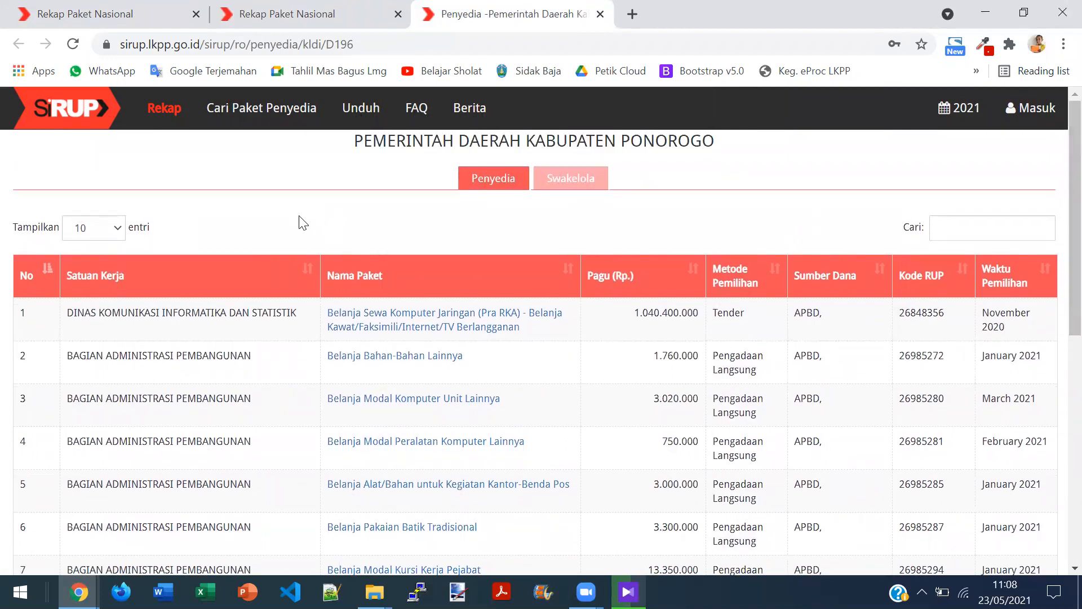
Set the Penyedia package table to show 100 entries per page and check the extended list.
{"action": "left_click", "coordinate": [118, 231]}
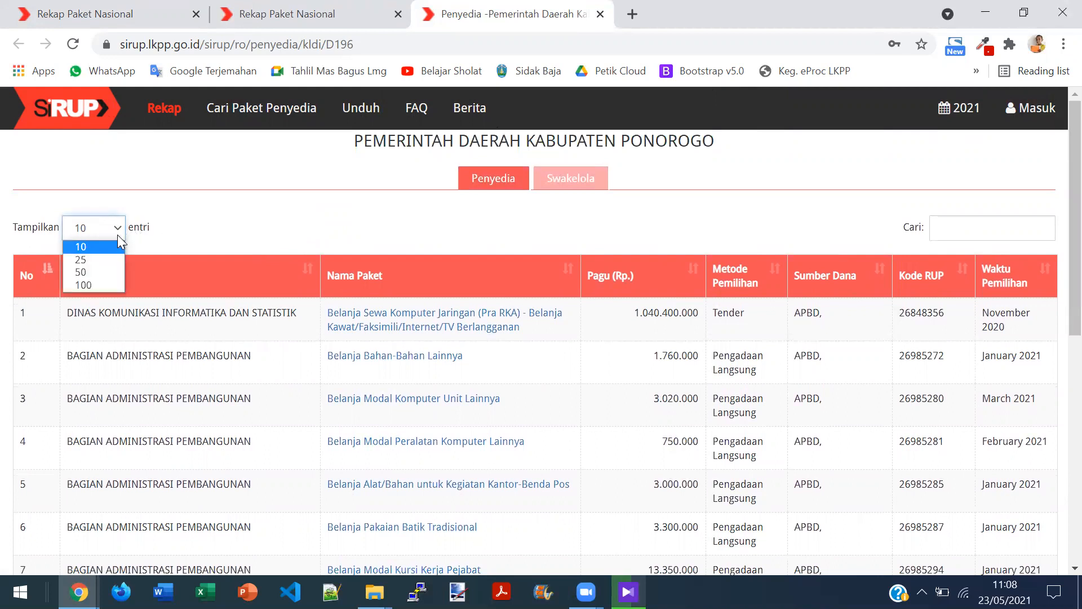
{"action": "left_click", "coordinate": [102, 284]}
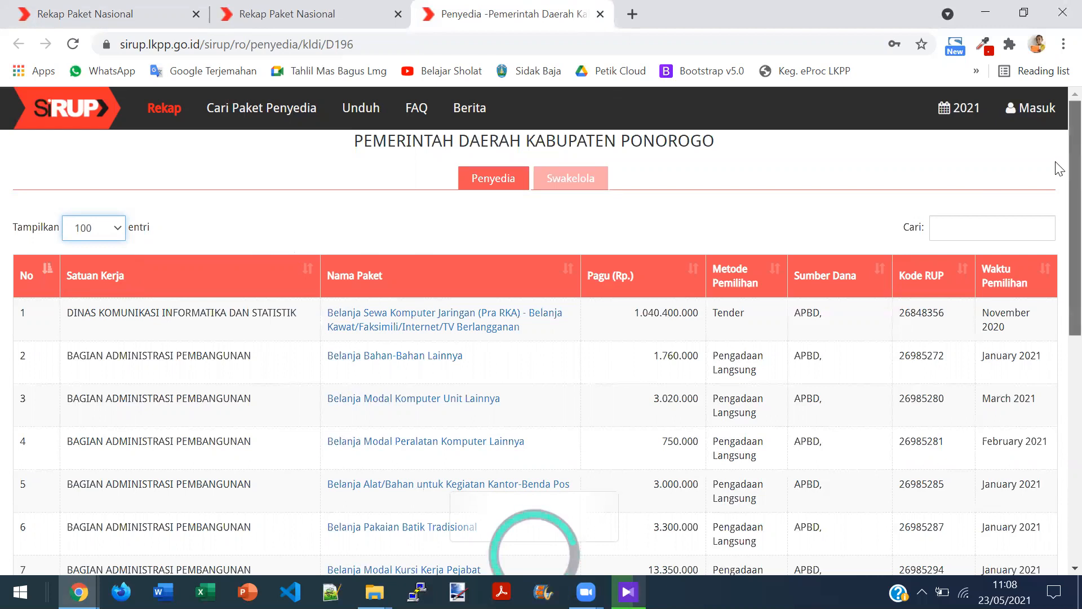
{"action": "scroll", "coordinate": [1059, 178], "scroll_direction": "down", "scroll_amount": 1}
{"action": "scroll", "coordinate": [1059, 276], "scroll_direction": "down", "scroll_amount": 3}
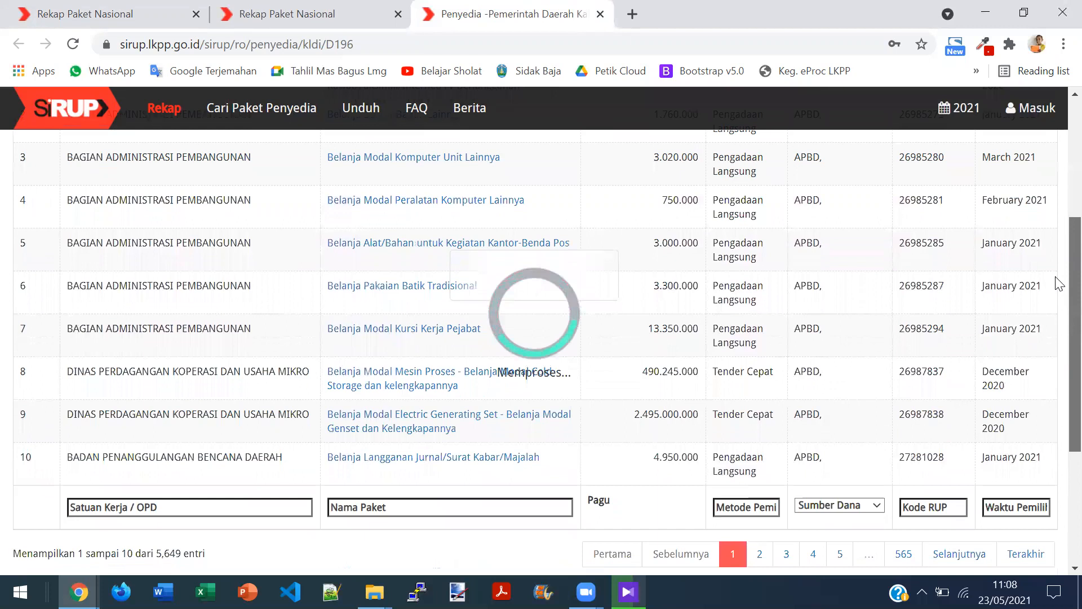
{"action": "scroll", "coordinate": [1059, 276], "scroll_direction": "down", "scroll_amount": 2}
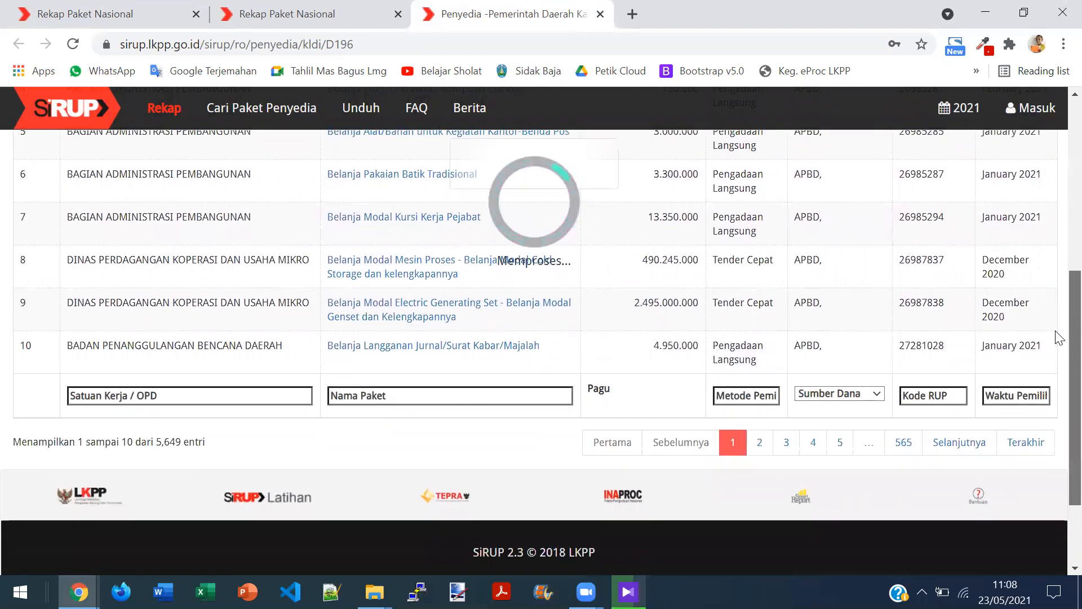
{"action": "scroll", "coordinate": [1059, 333], "scroll_direction": "up", "scroll_amount": 2}
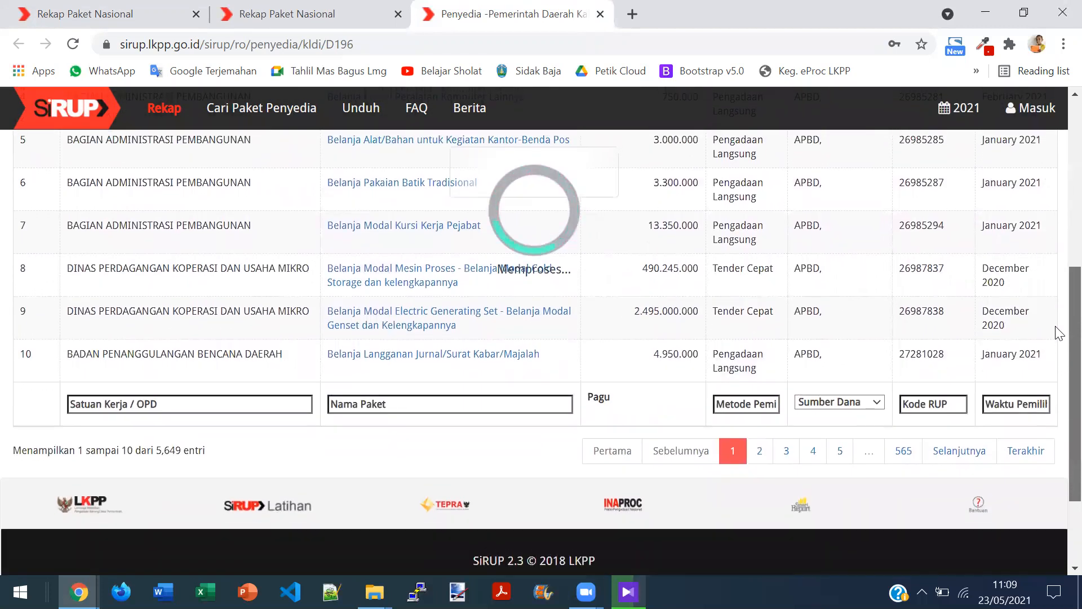
{"action": "scroll", "coordinate": [1058, 308], "scroll_direction": "down", "scroll_amount": 20}
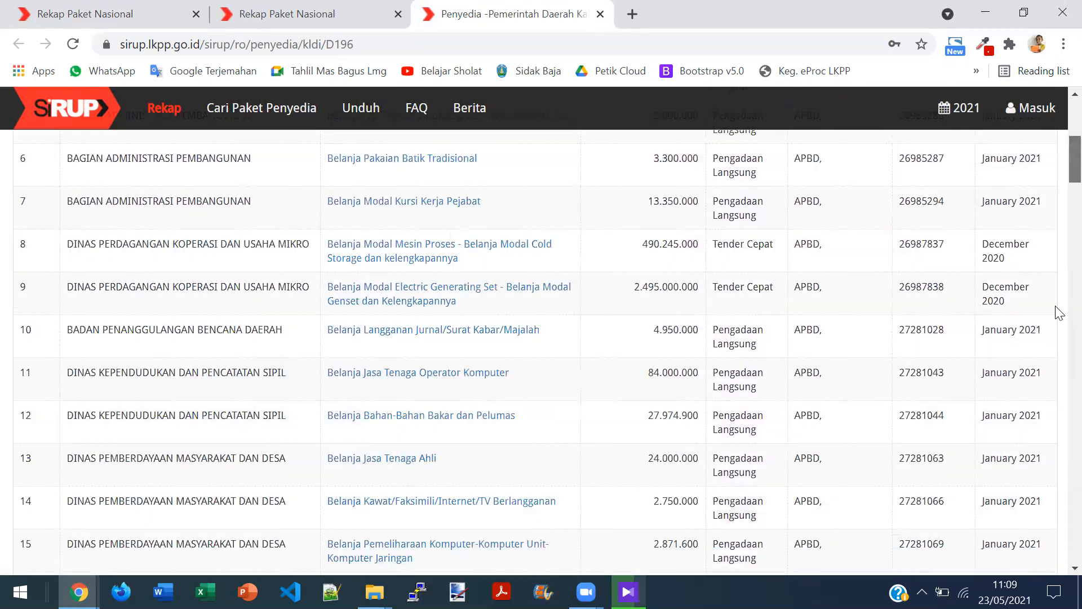
{"action": "scroll", "coordinate": [1058, 338], "scroll_direction": "up", "scroll_amount": 10}
{"action": "scroll", "coordinate": [1058, 237], "scroll_direction": "up", "scroll_amount": 19}
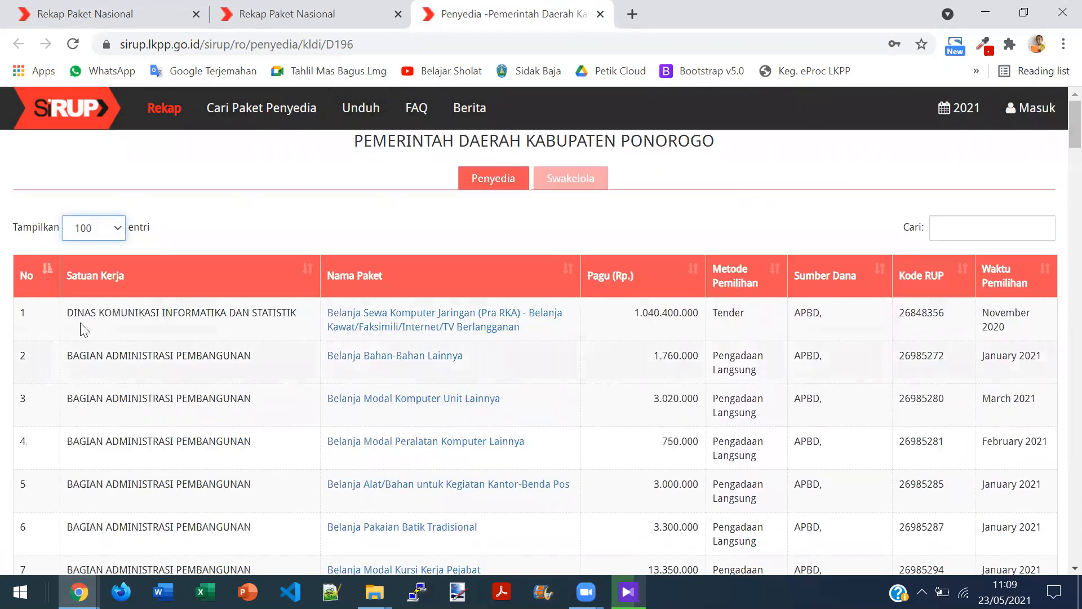
Select the Penyedia package table from its header row through entry 100 and copy it.
{"action": "left_click_drag", "start_coordinate": [8, 279], "coordinate": [363, 356]}
{"action": "scroll", "coordinate": [1058, 339], "scroll_direction": "down", "scroll_amount": 20}
{"action": "left_click_drag", "start_coordinate": [1056, 560], "coordinate": [1056, 523]}
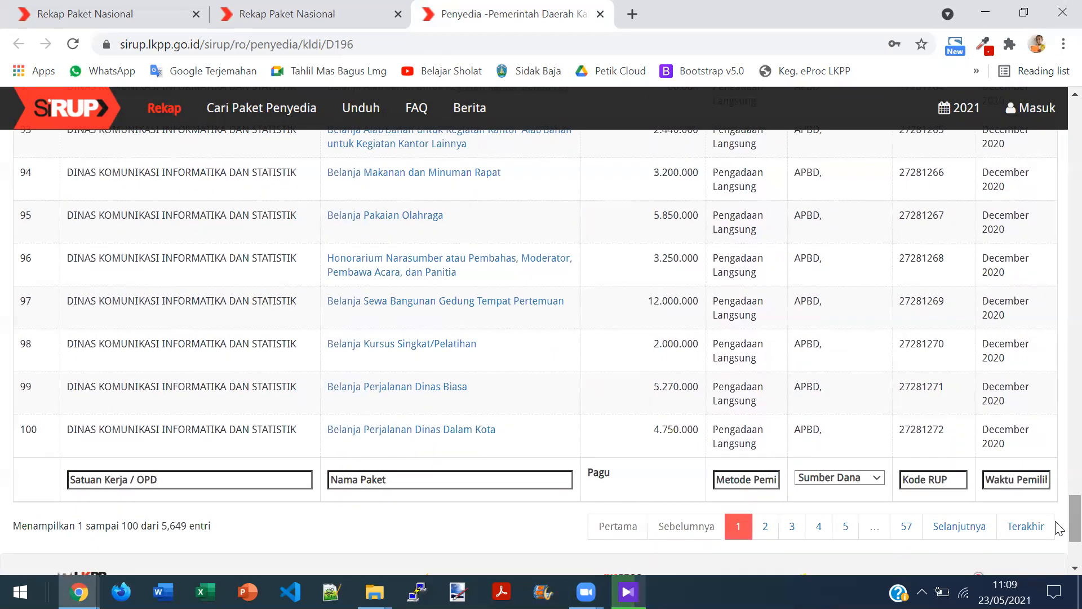
{"action": "left_click", "coordinate": [1050, 447], "text": "shift"}
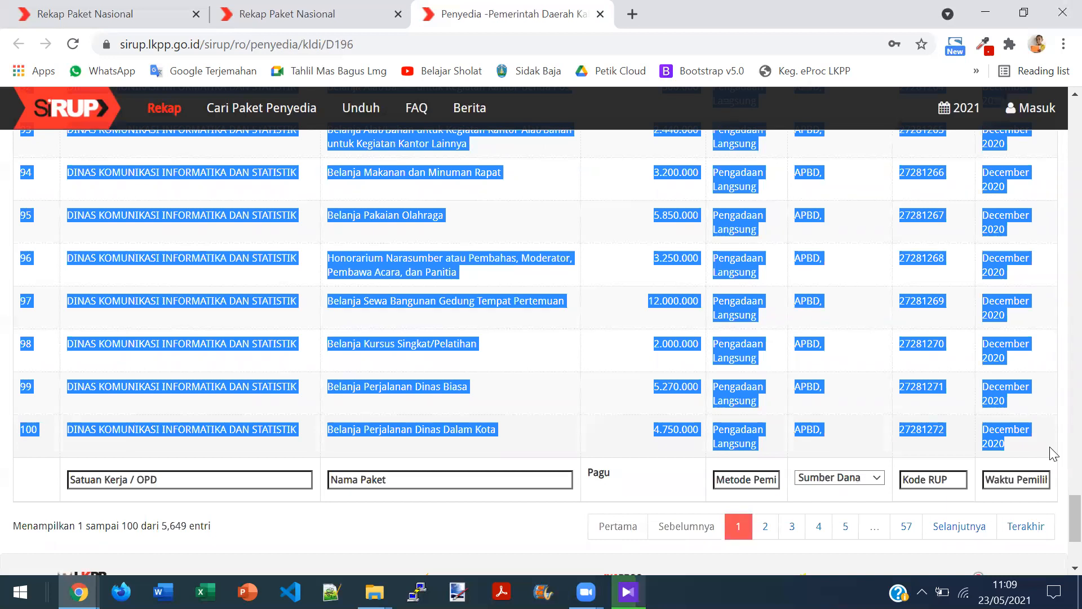
{"action": "right_click", "coordinate": [988, 432]}
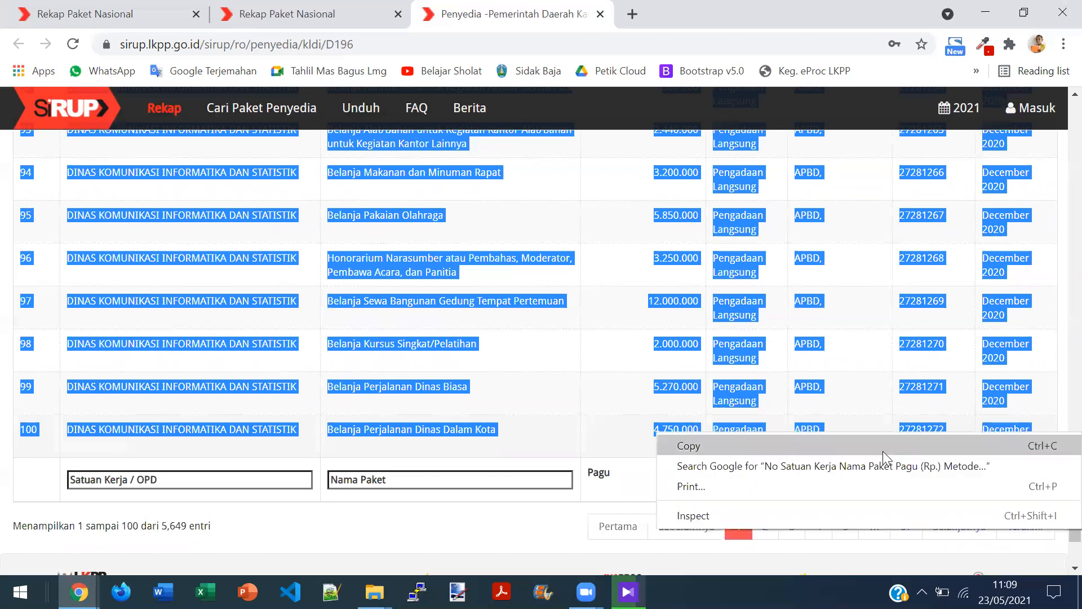
{"action": "left_click", "coordinate": [1055, 449]}
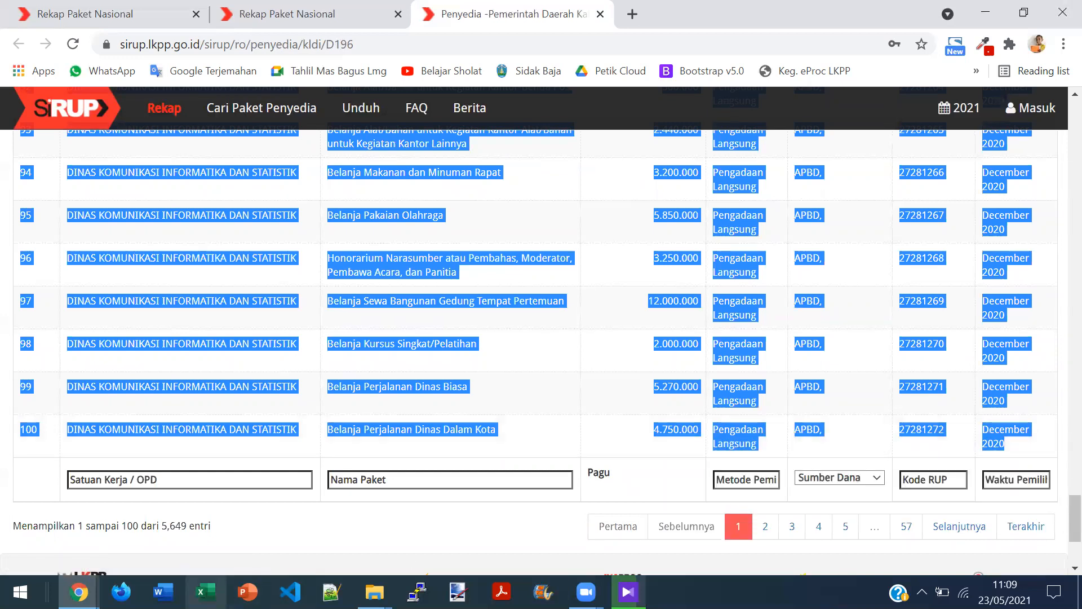
Switch to Excel, create a blank workbook and paste the copied package table at cell A1, keeping source formatting.
{"action": "left_click", "coordinate": [206, 592]}
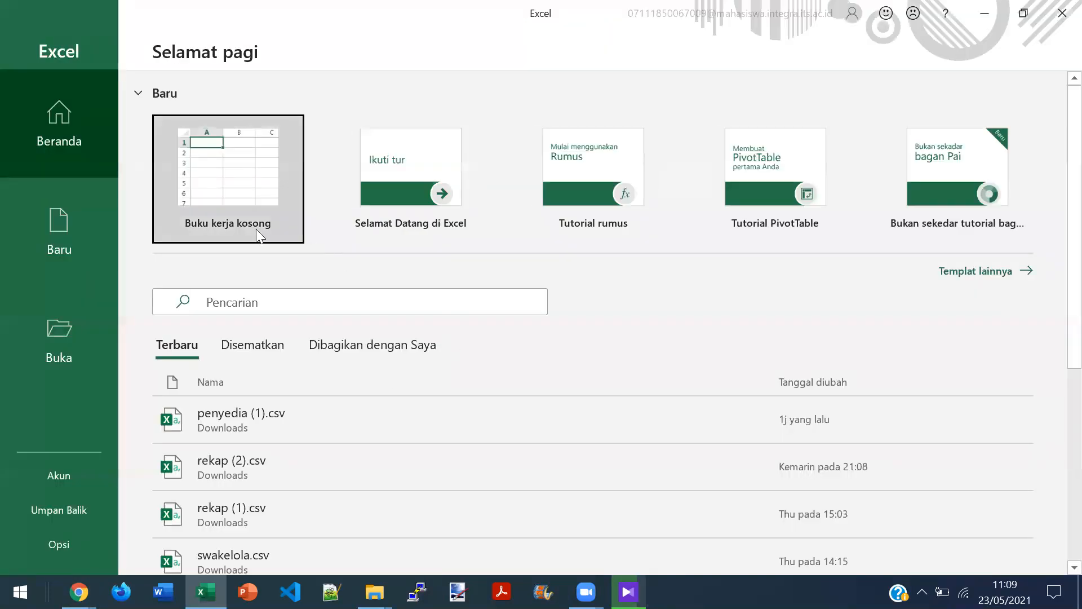
{"action": "left_click", "coordinate": [230, 189]}
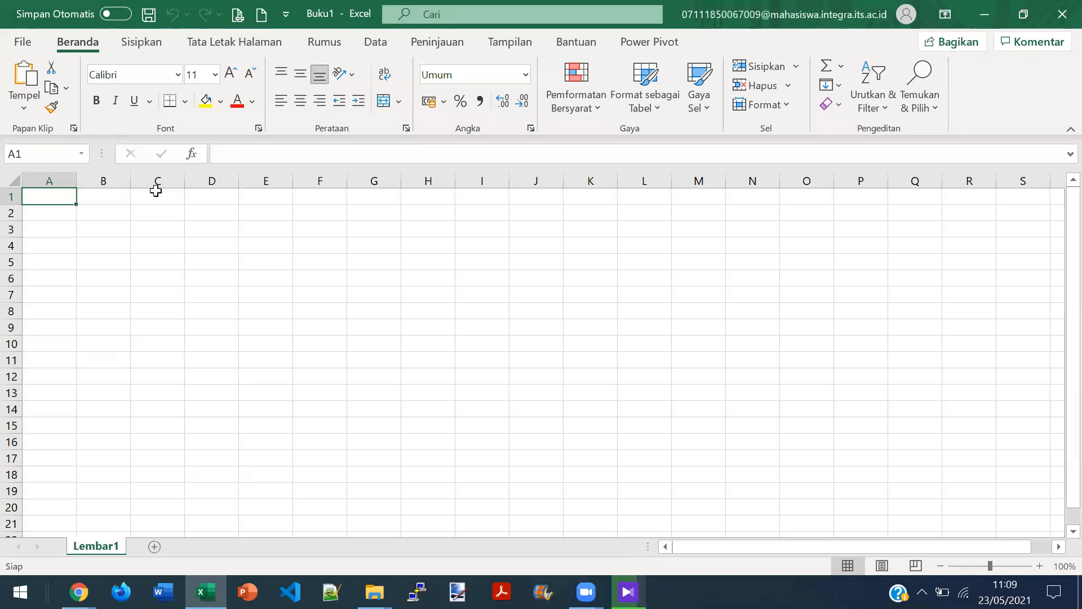
{"action": "right_click", "coordinate": [41, 199]}
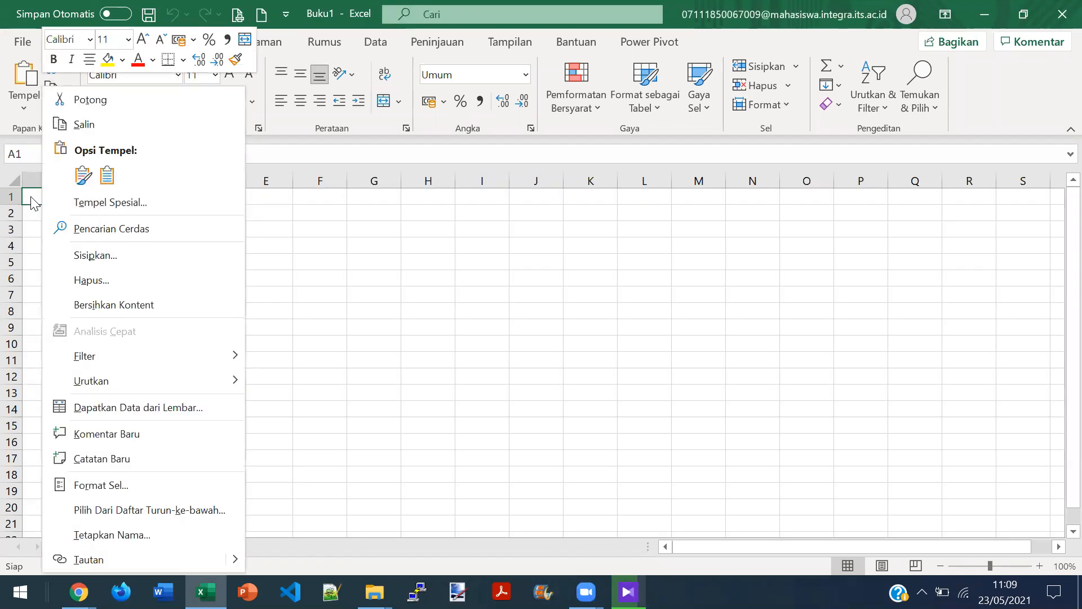
{"action": "left_click", "coordinate": [31, 202]}
{"action": "right_click", "coordinate": [30, 197]}
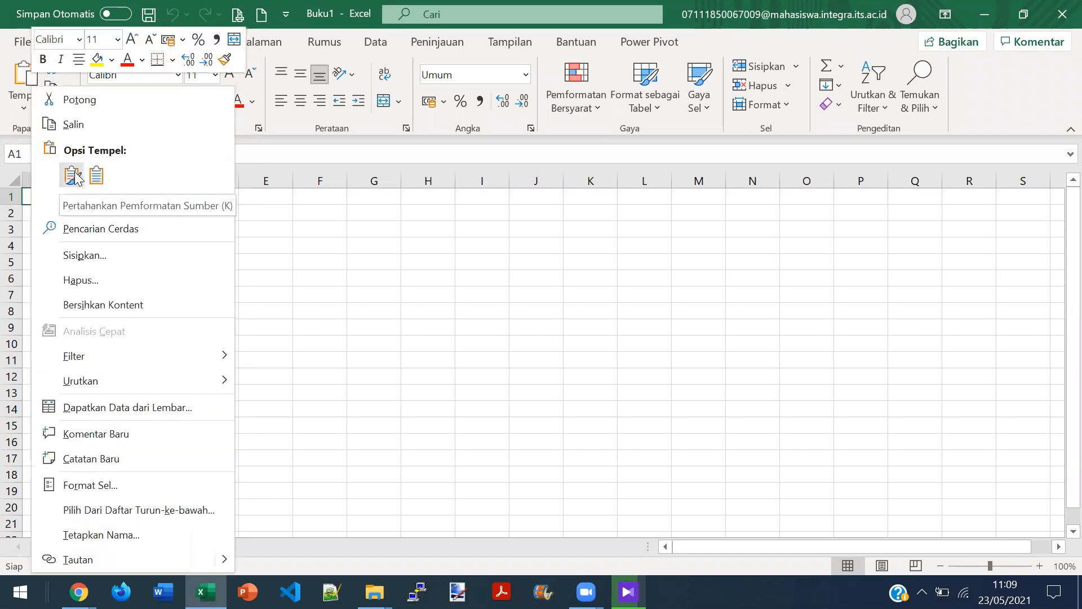
{"action": "left_click", "coordinate": [76, 175]}
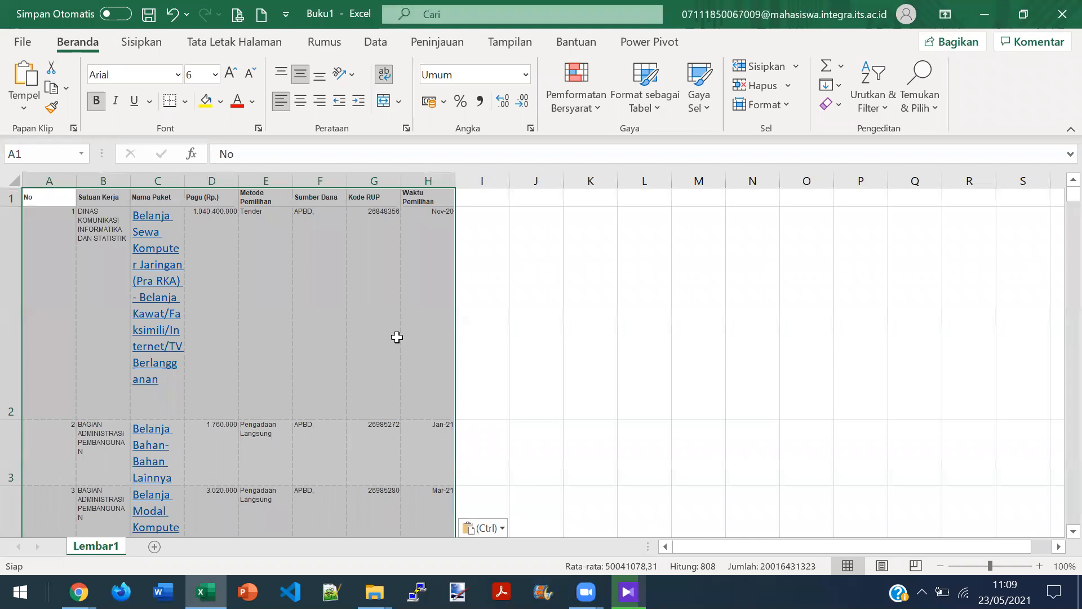
Copy the pasted package table, add a second sheet and paste it there at cell A1 as values only.
{"action": "key", "text": "ctrl+c"}
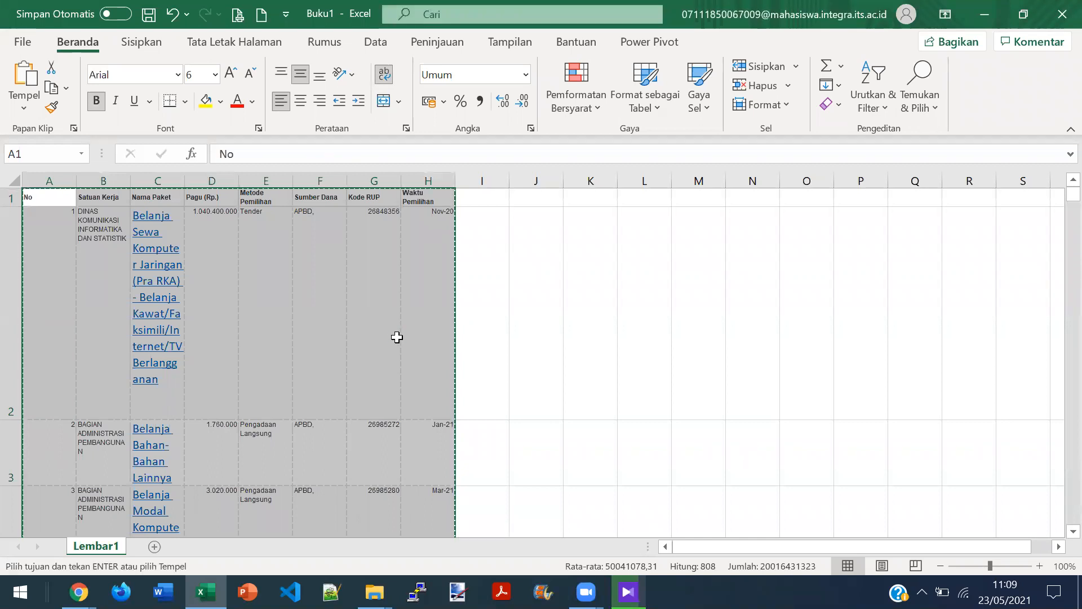
{"action": "left_click", "coordinate": [155, 547]}
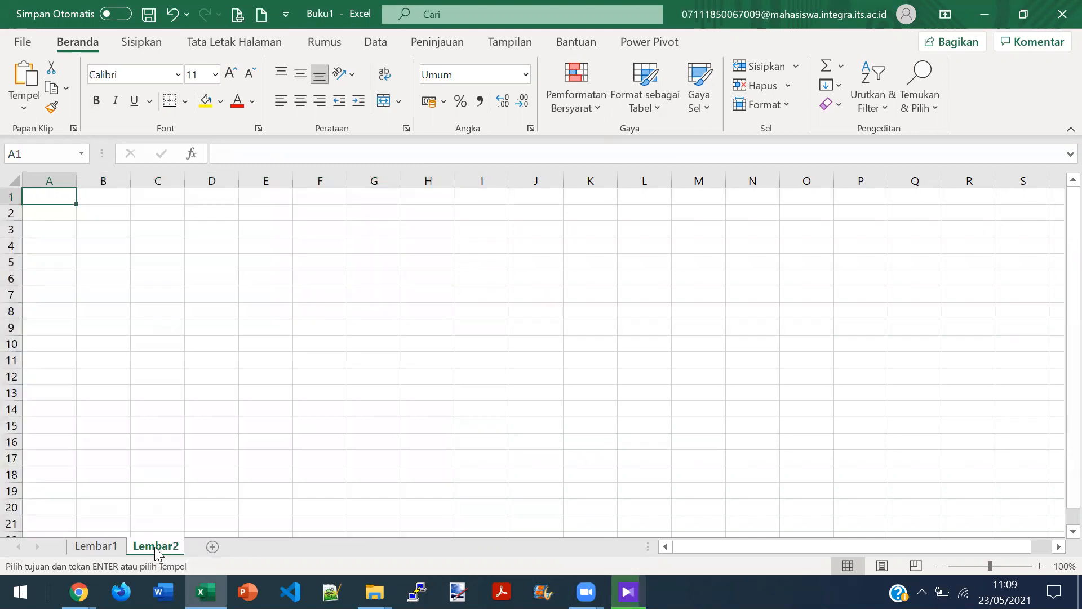
{"action": "right_click", "coordinate": [54, 200]}
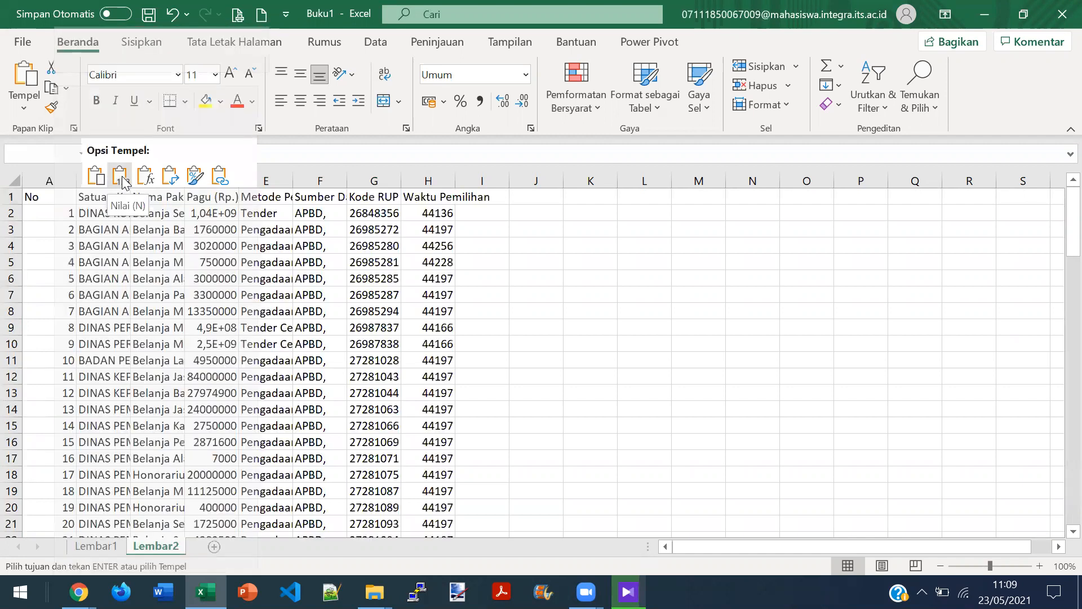
{"action": "left_click", "coordinate": [120, 176]}
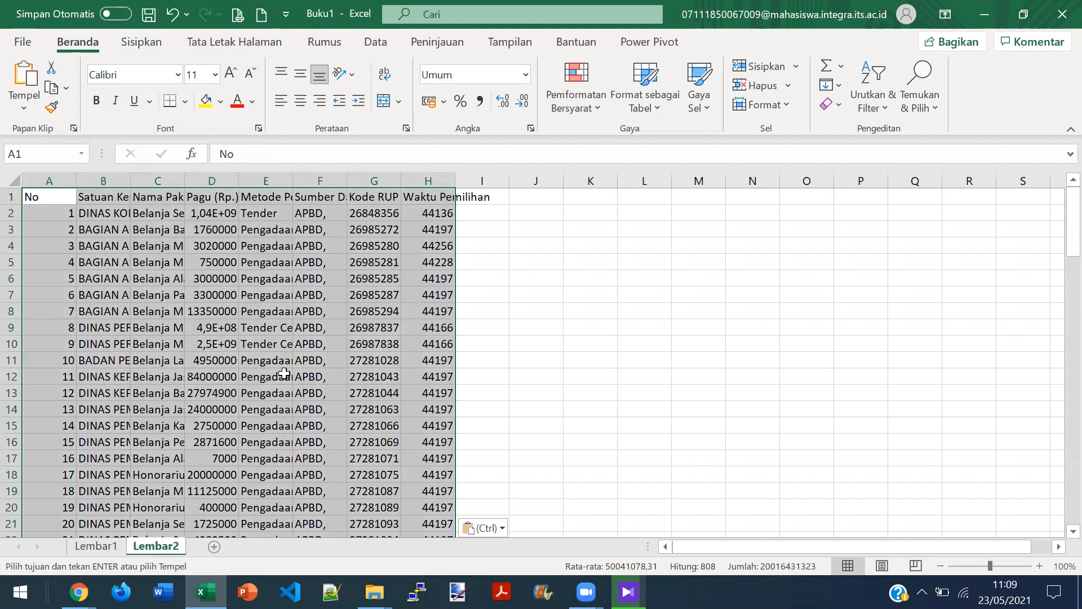
{"action": "left_click", "coordinate": [276, 339]}
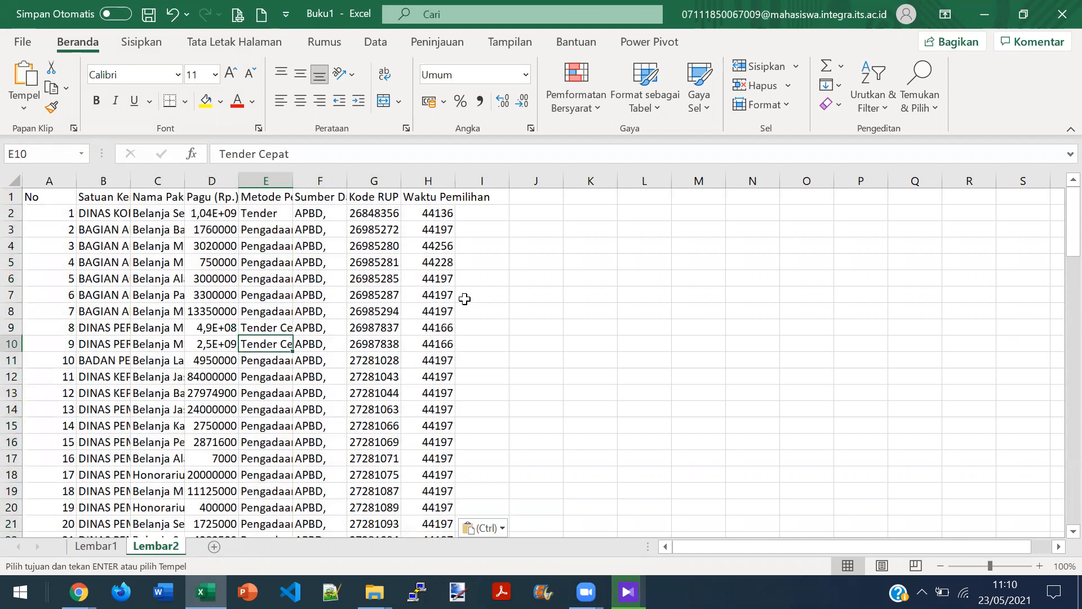
{"action": "left_click_drag", "start_coordinate": [1057, 236], "coordinate": [1060, 164]}
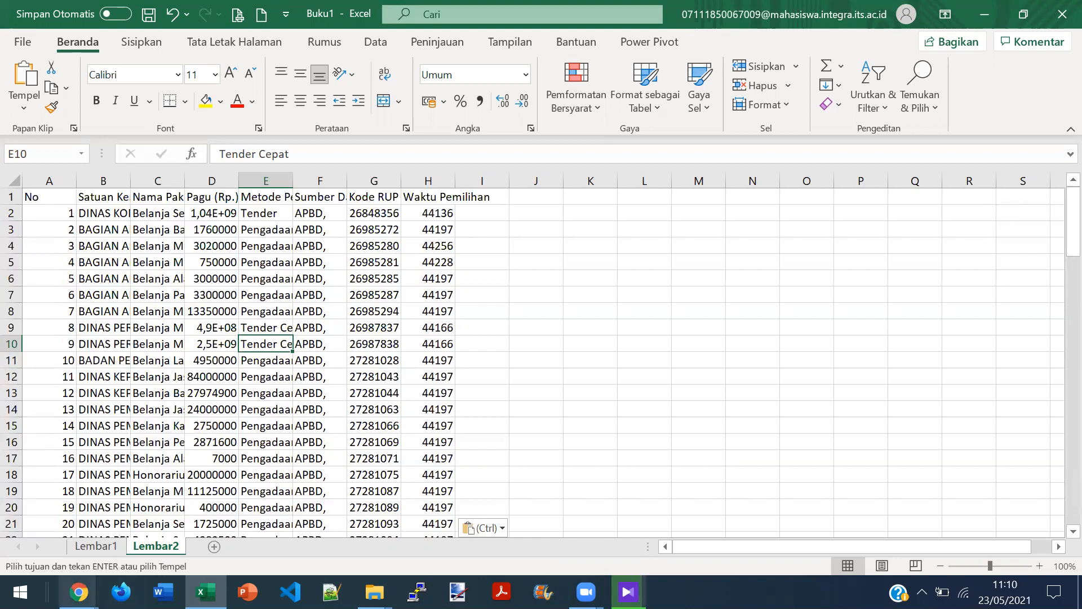
Switch to the SiRUP Penyedia page in Chrome, review the page numbering and table header, and clear the table selection.
{"action": "left_click", "coordinate": [79, 592]}
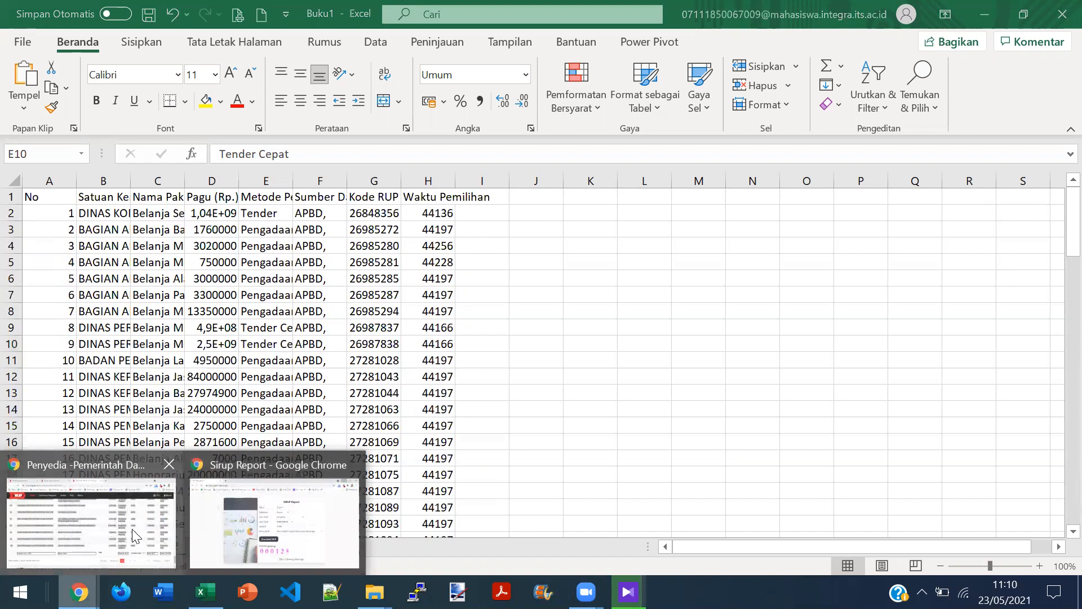
{"action": "left_click", "coordinate": [135, 536]}
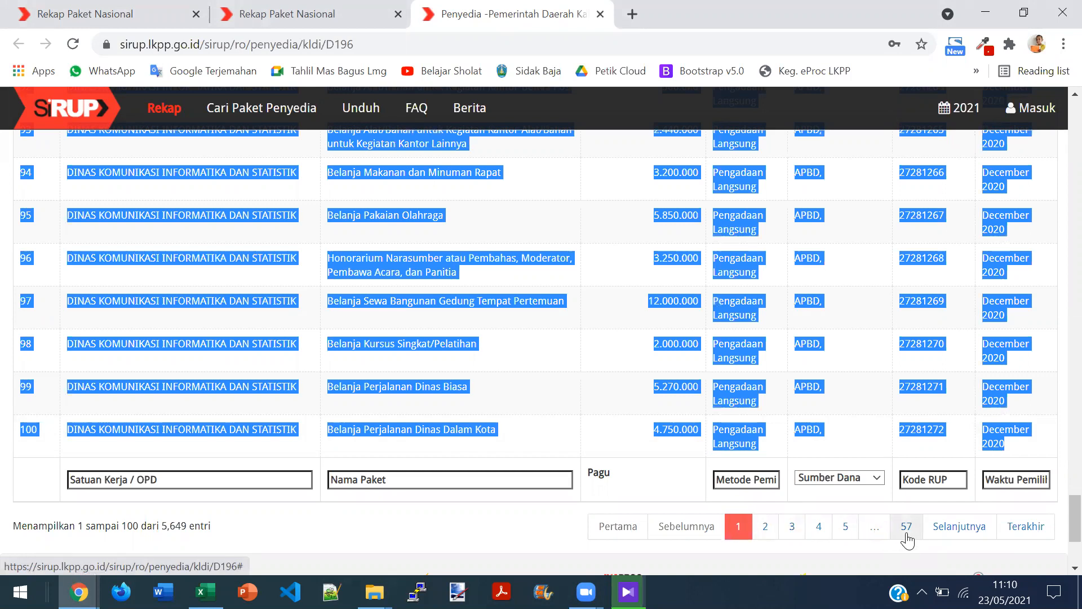
{"action": "left_click_drag", "start_coordinate": [1075, 510], "coordinate": [993, 85]}
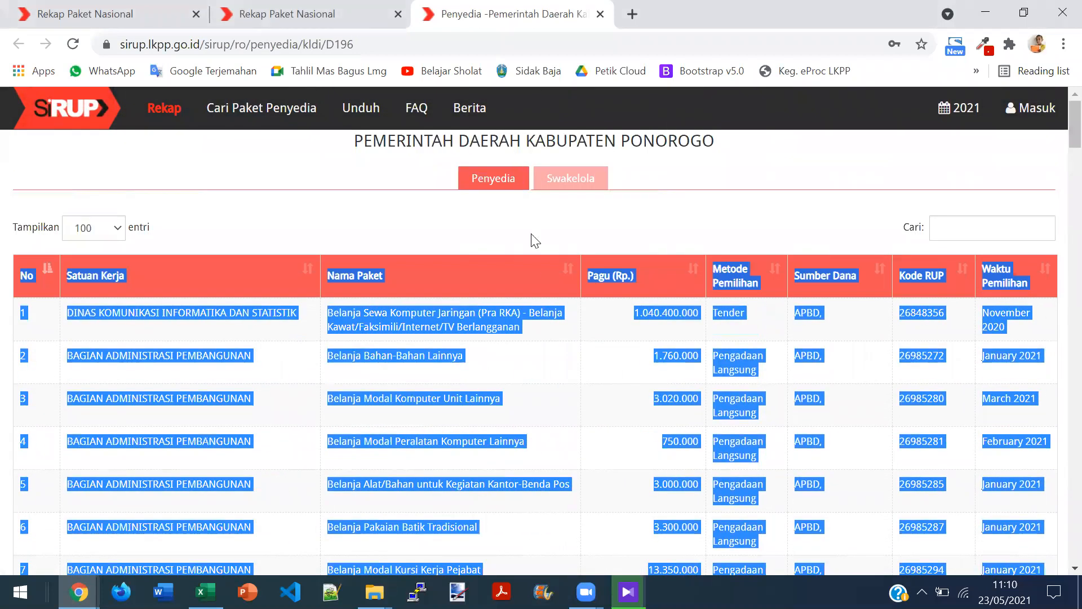
{"action": "left_click", "coordinate": [244, 236]}
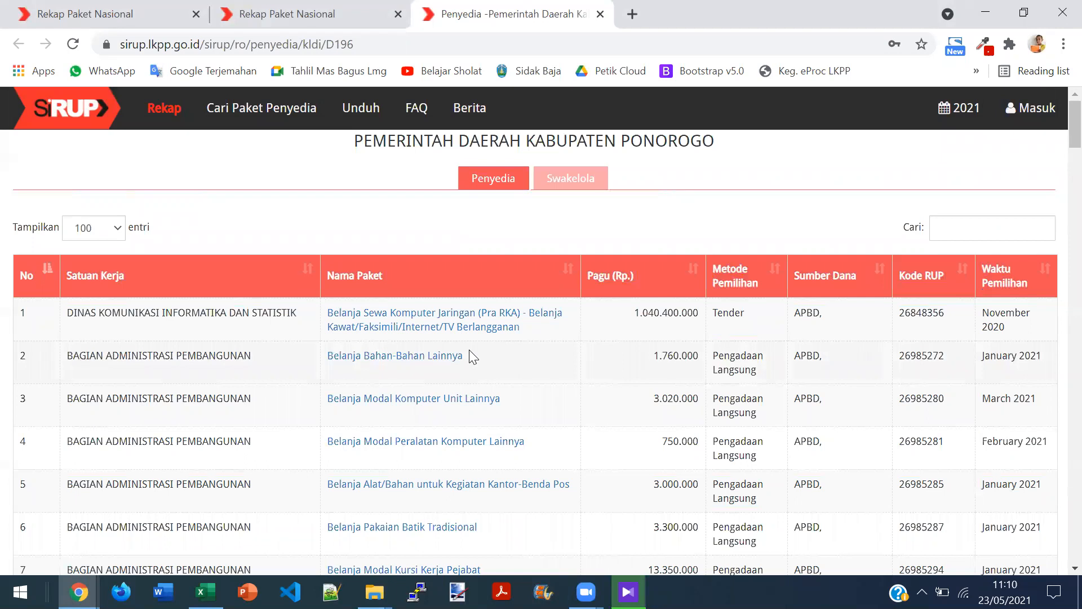
Check SiRUP's Rekap and Unduh pages, and open the Penyedia package list of Kabupaten Ponorogo from the regency recap.
{"action": "left_click", "coordinate": [137, 27]}
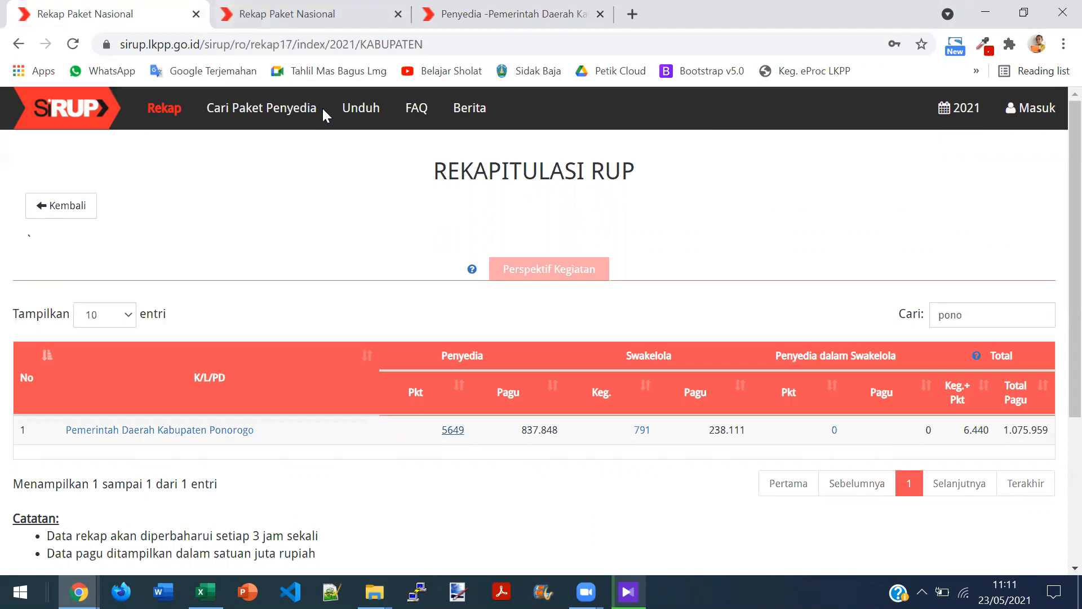
{"action": "key", "text": "ctrl+Tab"}
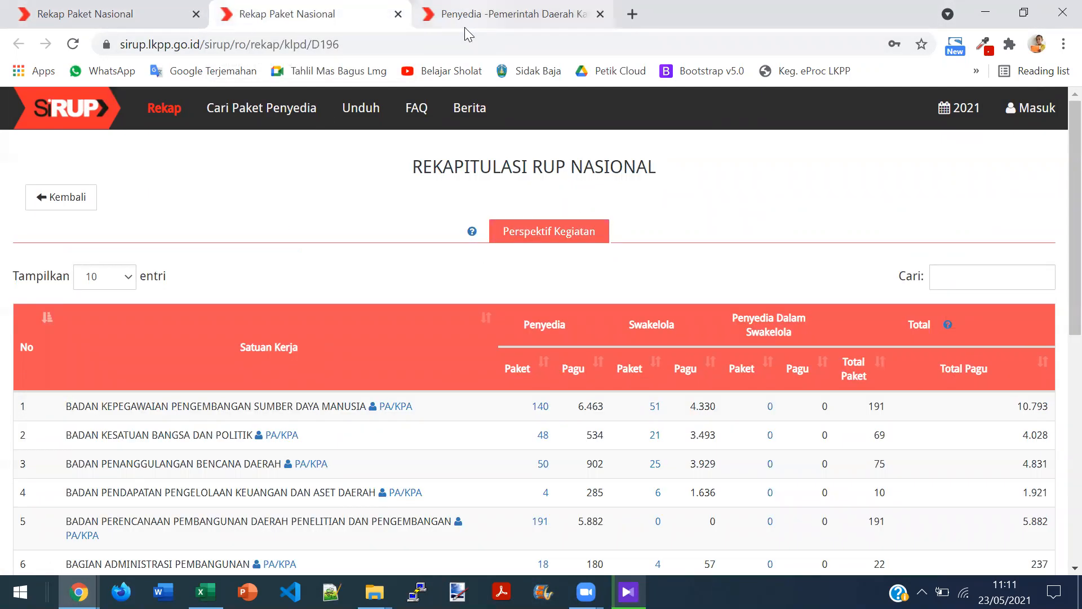
{"action": "left_click", "coordinate": [361, 109]}
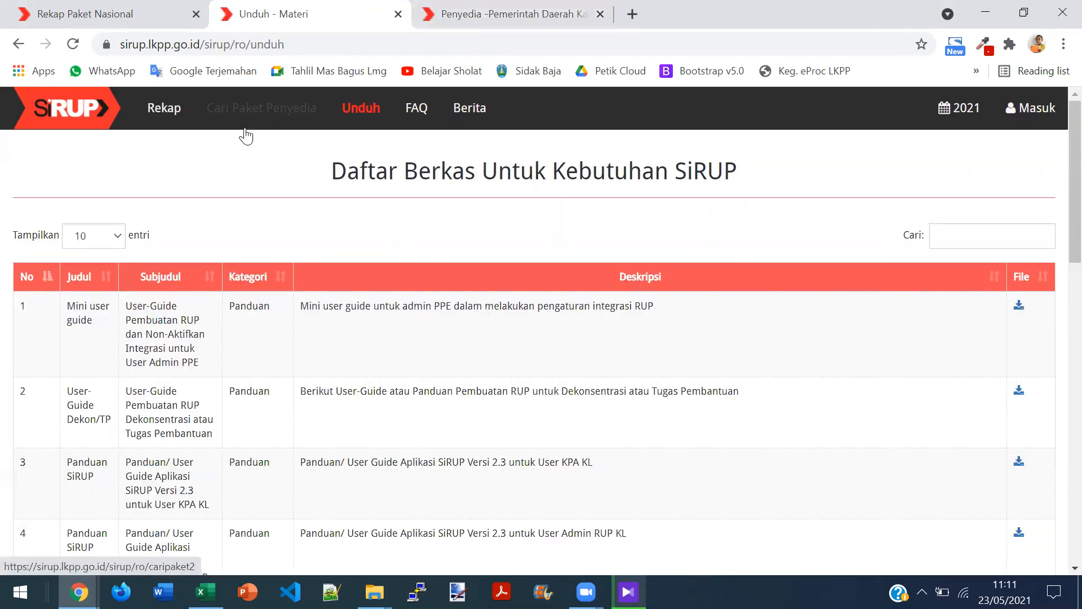
{"action": "left_click", "coordinate": [157, 17]}
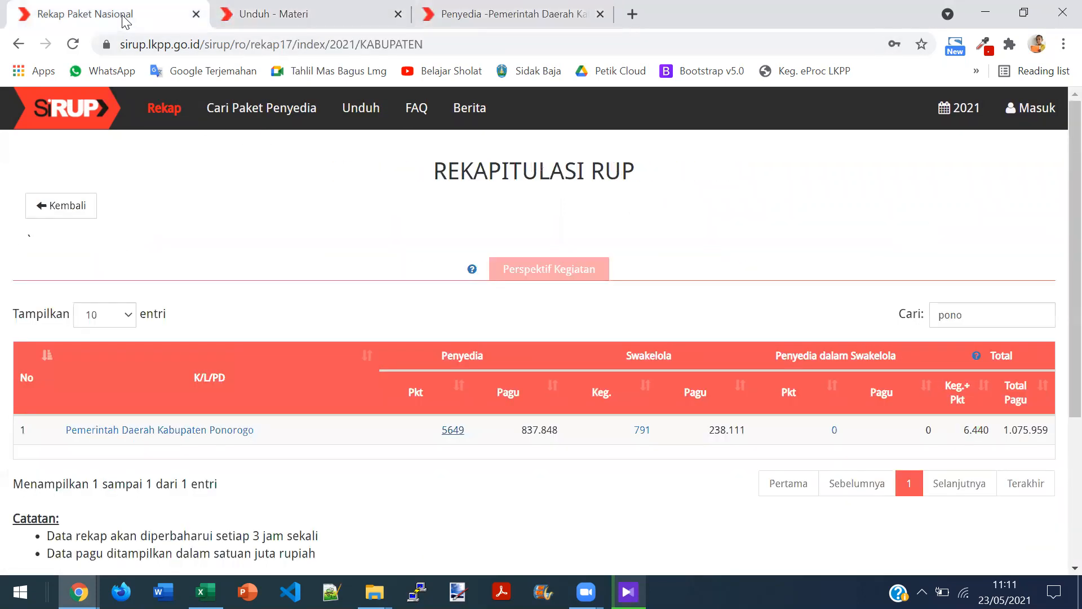
{"action": "left_click", "coordinate": [453, 431]}
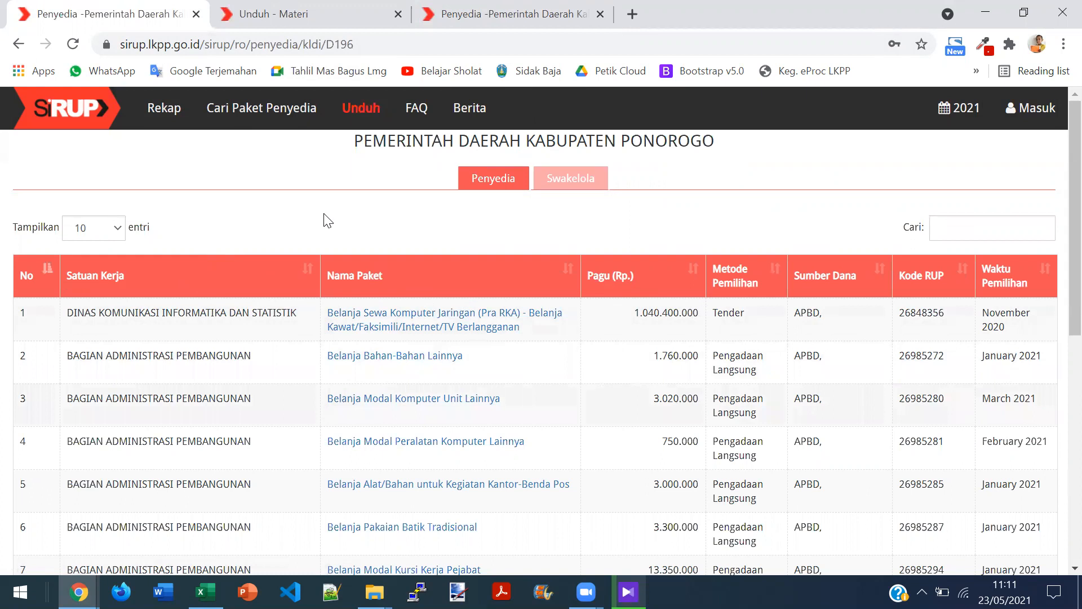
Switch to the SiRUP Report page in Chrome and examine the available Jenis RUP options.
{"action": "key", "text": "alt+Tab"}
{"action": "key", "text": "alt+Tab"}
{"action": "key", "text": "alt+Tab"}
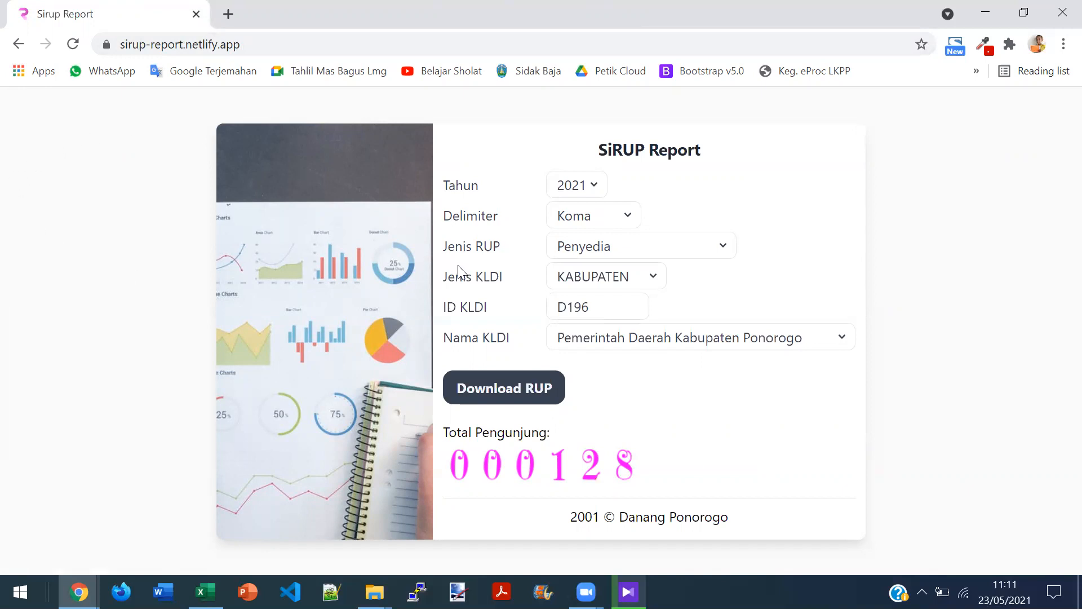
{"action": "left_click", "coordinate": [727, 251]}
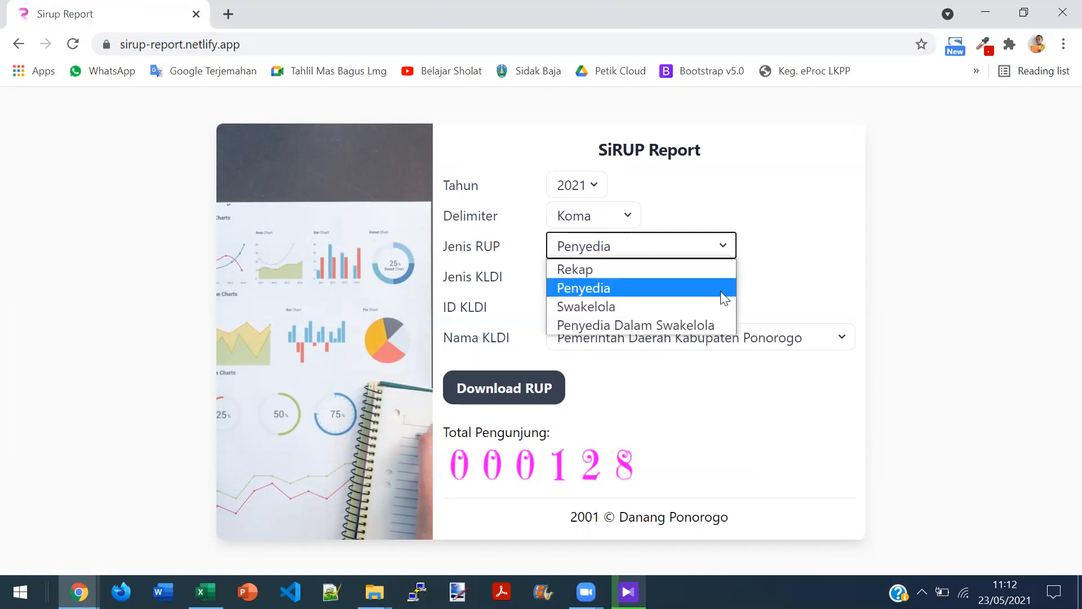
Return to the SiRUP regency recap and filter it with the search term "pono".
{"action": "key", "text": "alt+Tab"}
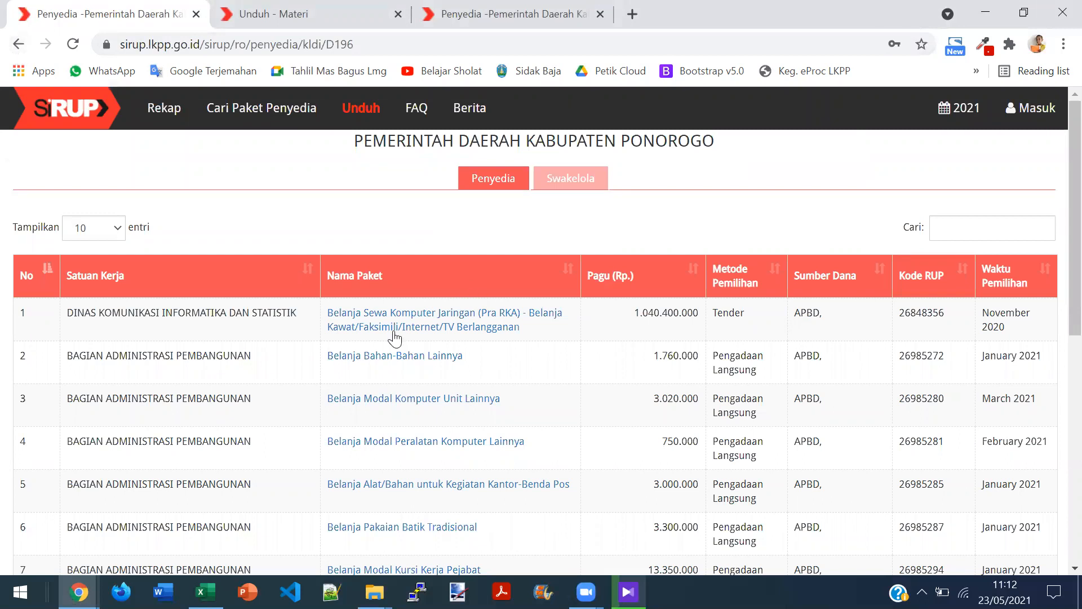
{"action": "left_click", "coordinate": [19, 45]}
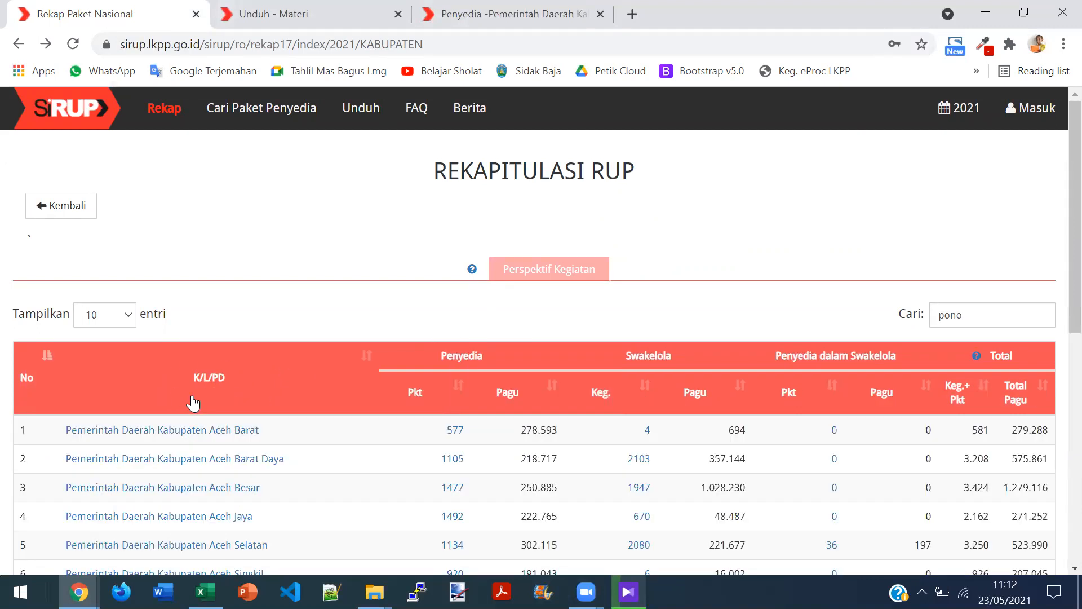
{"action": "left_click", "coordinate": [1004, 314]}
{"action": "key", "text": "Return"}
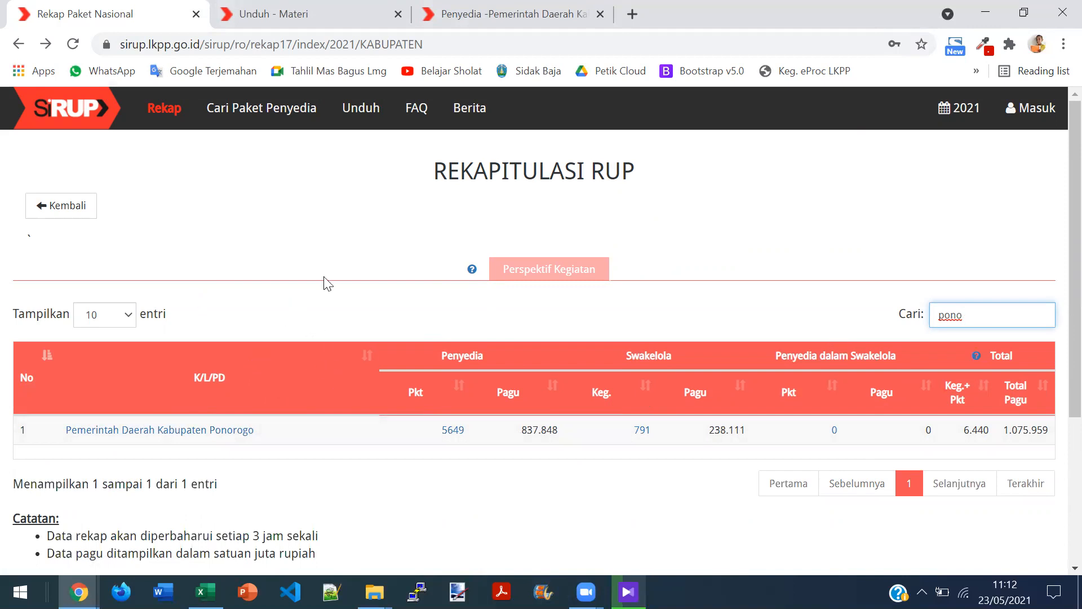
Download the 2021 Penyedia RUP of Kabupaten Ponorogo from SiRUP Report with the Koma delimiter and open penyedia (2).csv in Excel.
{"action": "key", "text": "alt+Tab"}
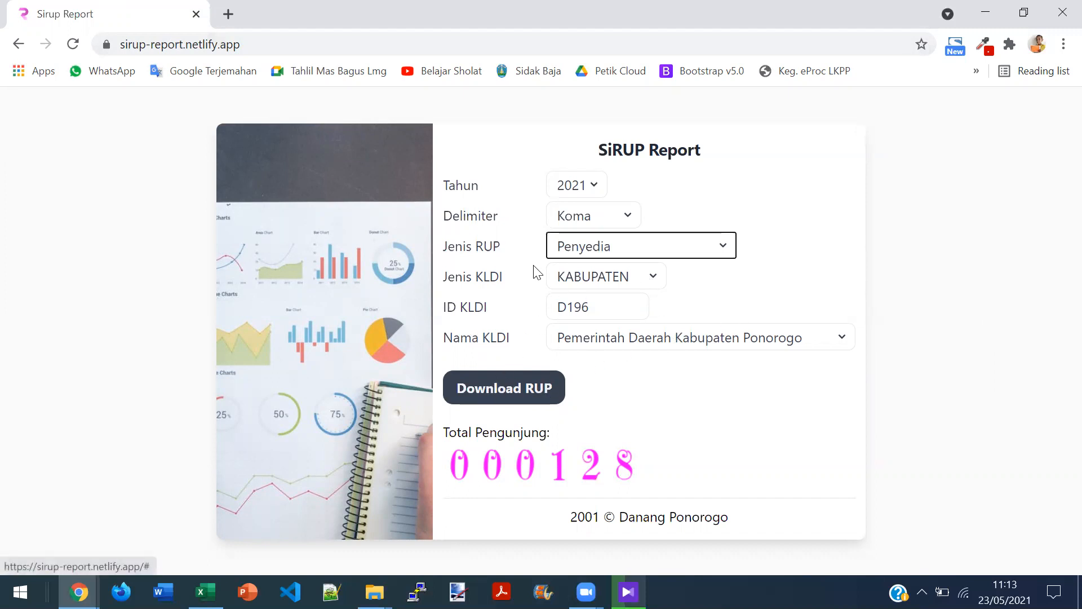
{"action": "left_click", "coordinate": [512, 394]}
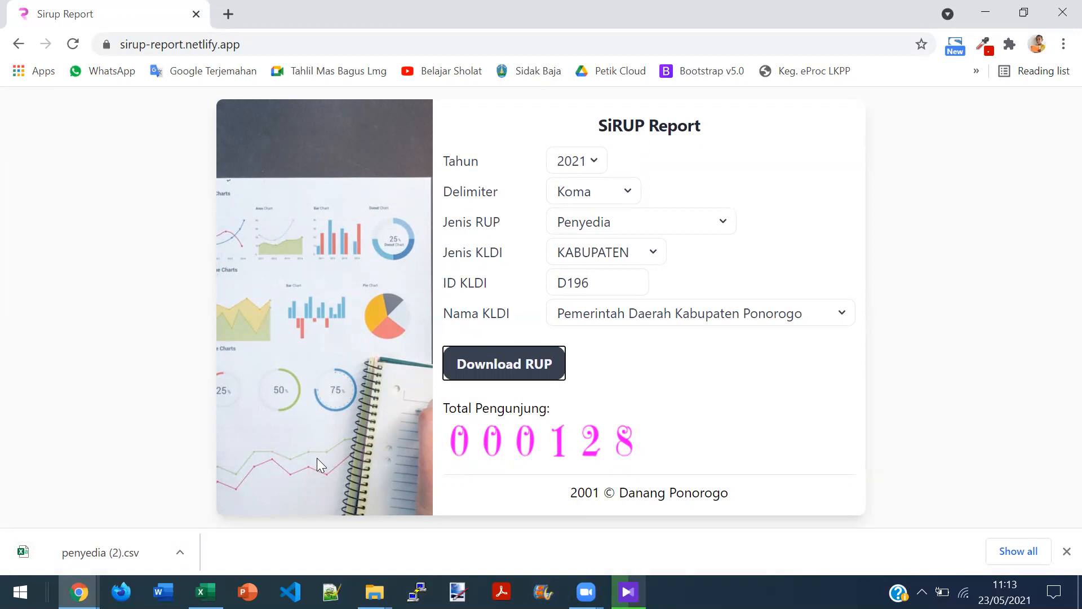
{"action": "left_click", "coordinate": [104, 554]}
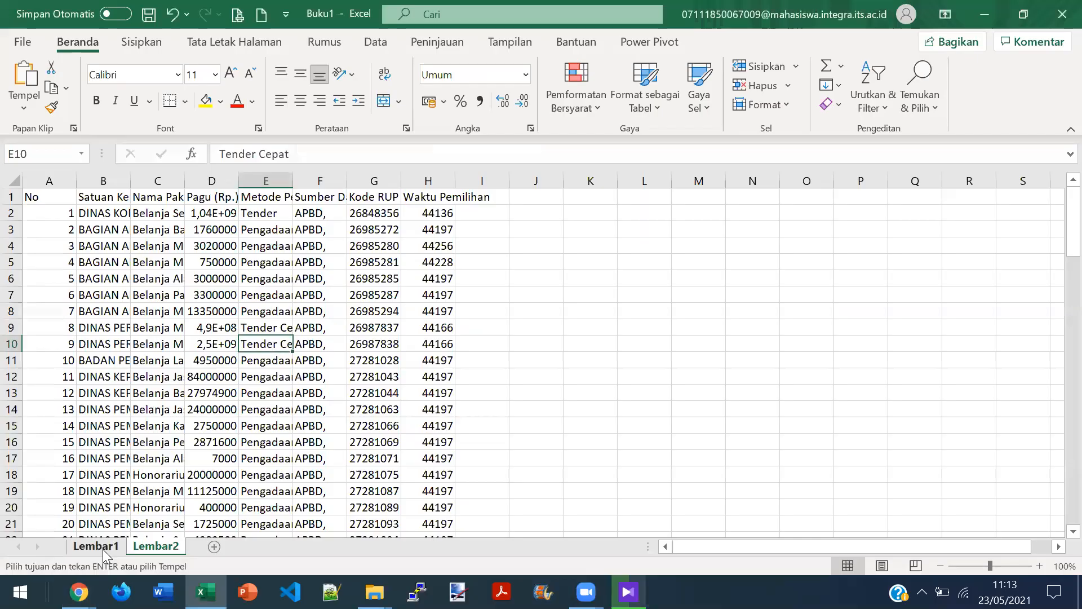
{"action": "left_click", "coordinate": [534, 365]}
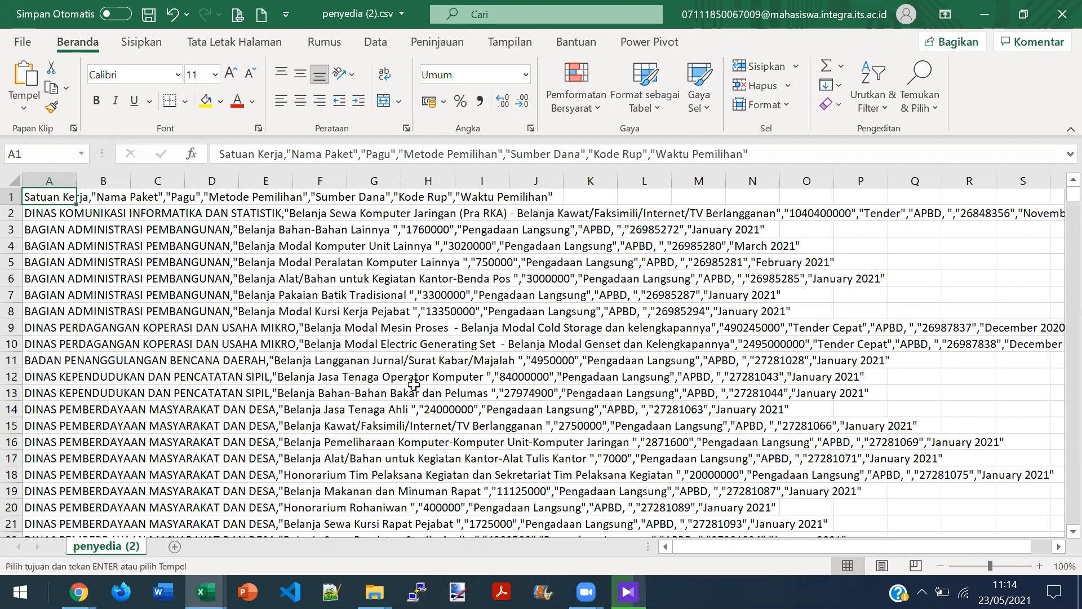
Return to SiRUP Report, set the delimiter to Titik Koma, download the Penyedia RUP again and open penyedia (3).csv in Excel.
{"action": "key", "text": "alt+Tab"}
{"action": "key", "text": "alt+Tab"}
{"action": "left_click", "coordinate": [625, 219]}
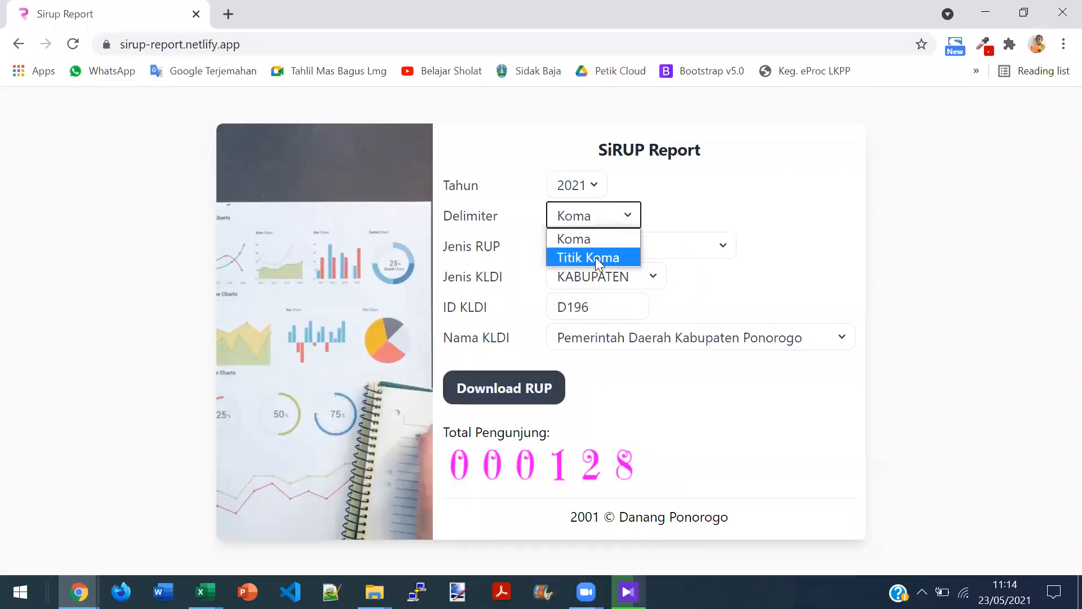
{"action": "left_click", "coordinate": [594, 257]}
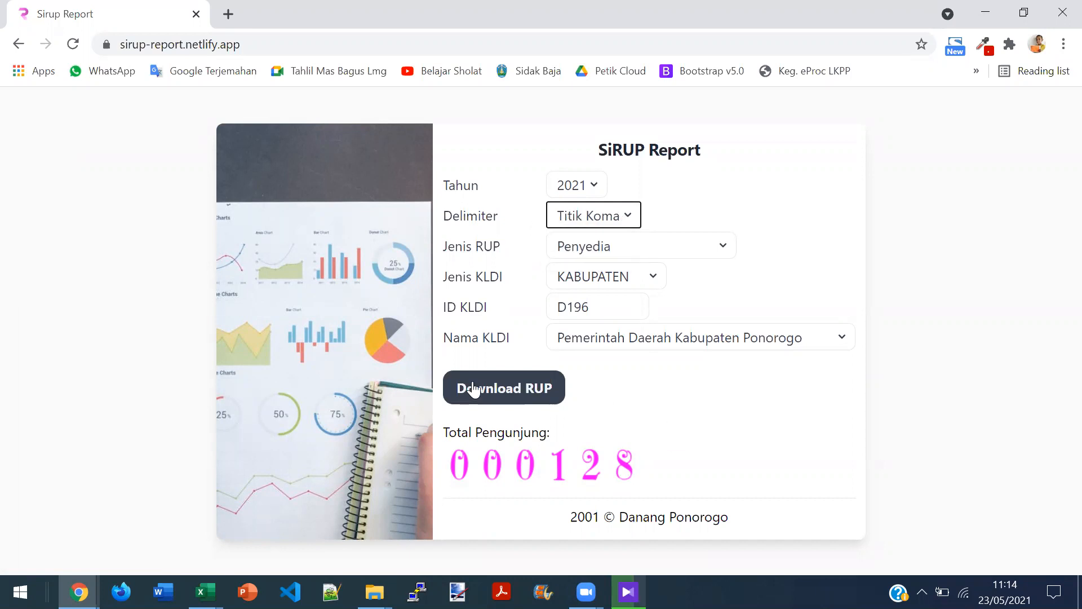
{"action": "left_click", "coordinate": [517, 394]}
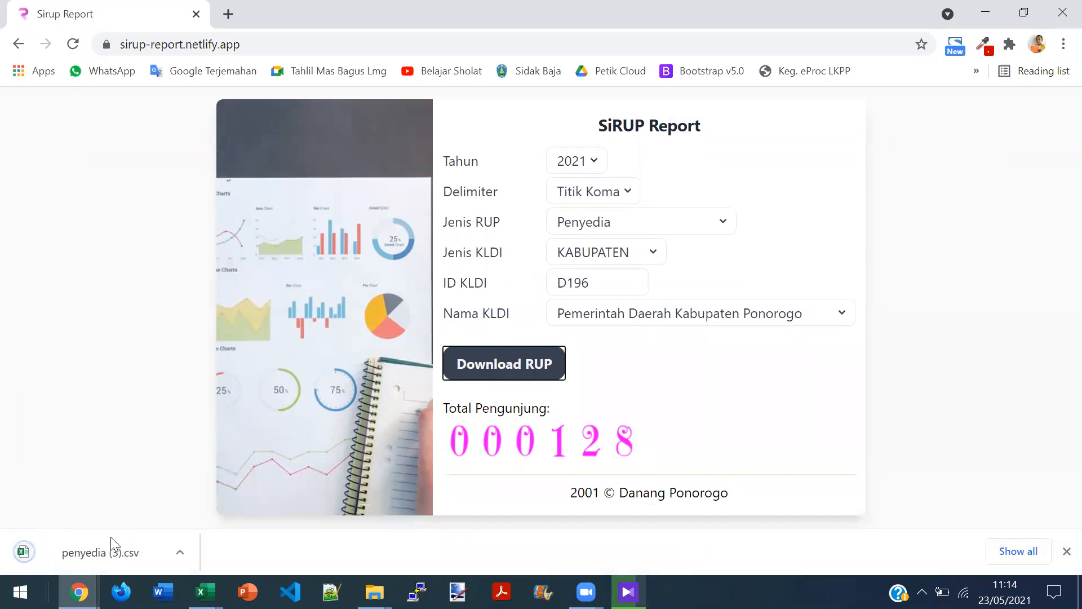
{"action": "left_click", "coordinate": [104, 553]}
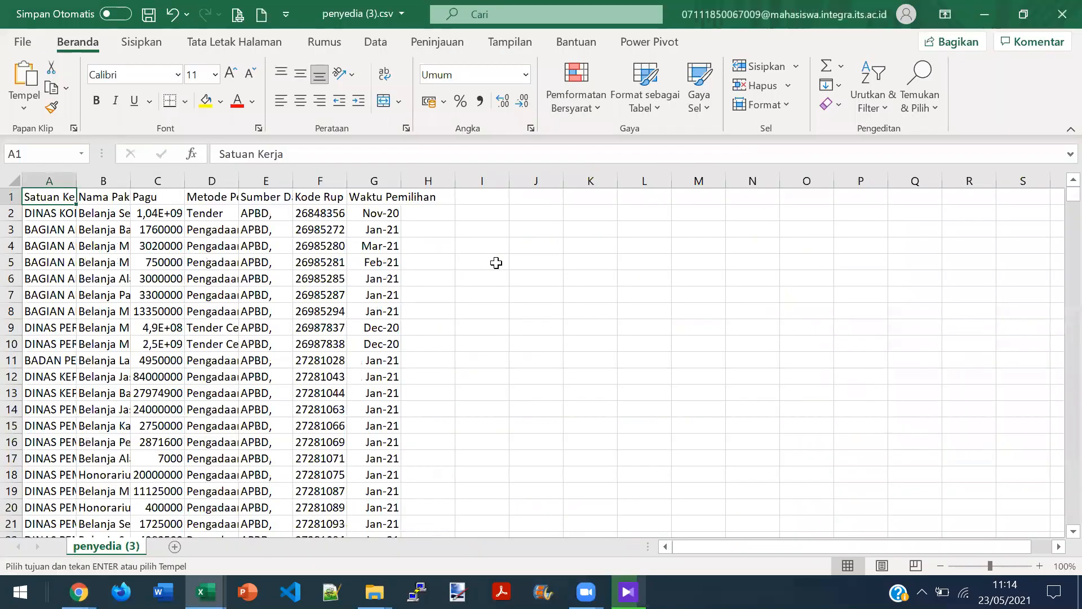
Widen the Satuan Kerja and Nama Paket columns so their text is readable.
{"action": "left_click", "coordinate": [496, 263]}
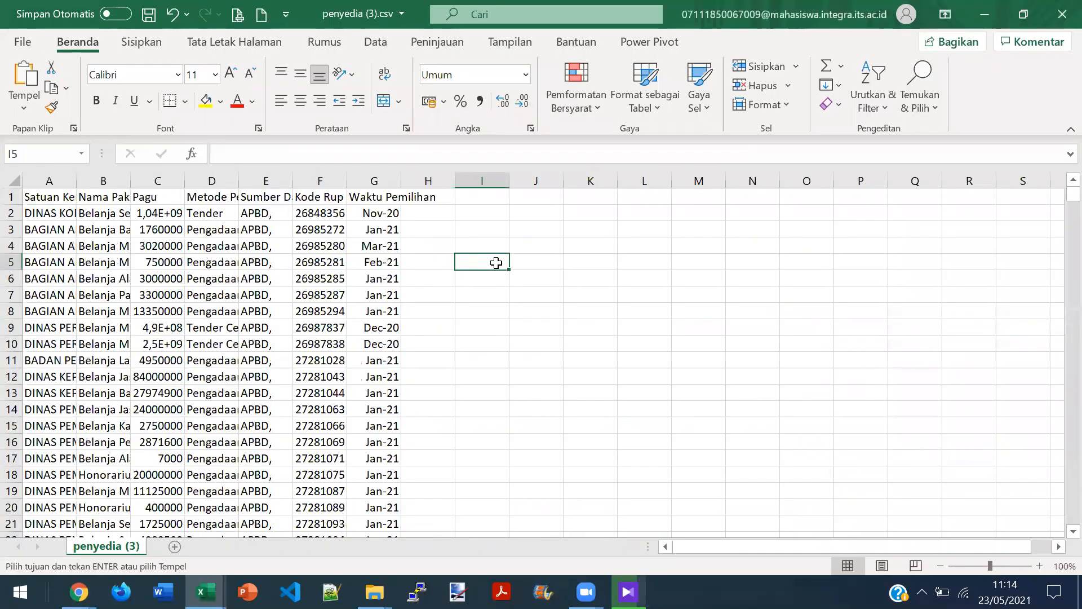
{"action": "left_click_drag", "start_coordinate": [76, 177], "coordinate": [282, 172]}
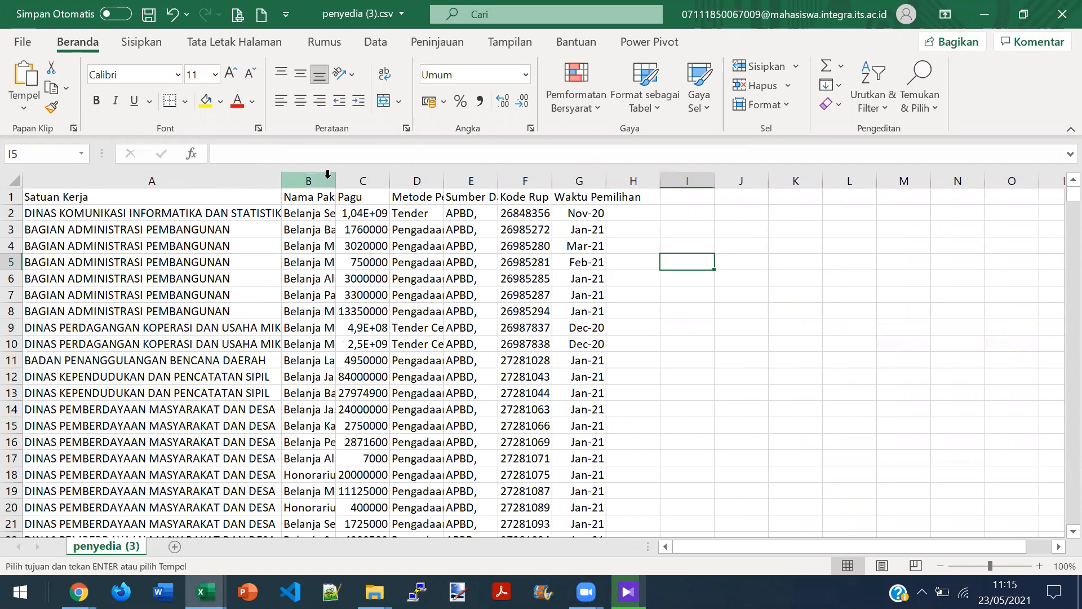
{"action": "left_click_drag", "start_coordinate": [336, 181], "coordinate": [493, 182]}
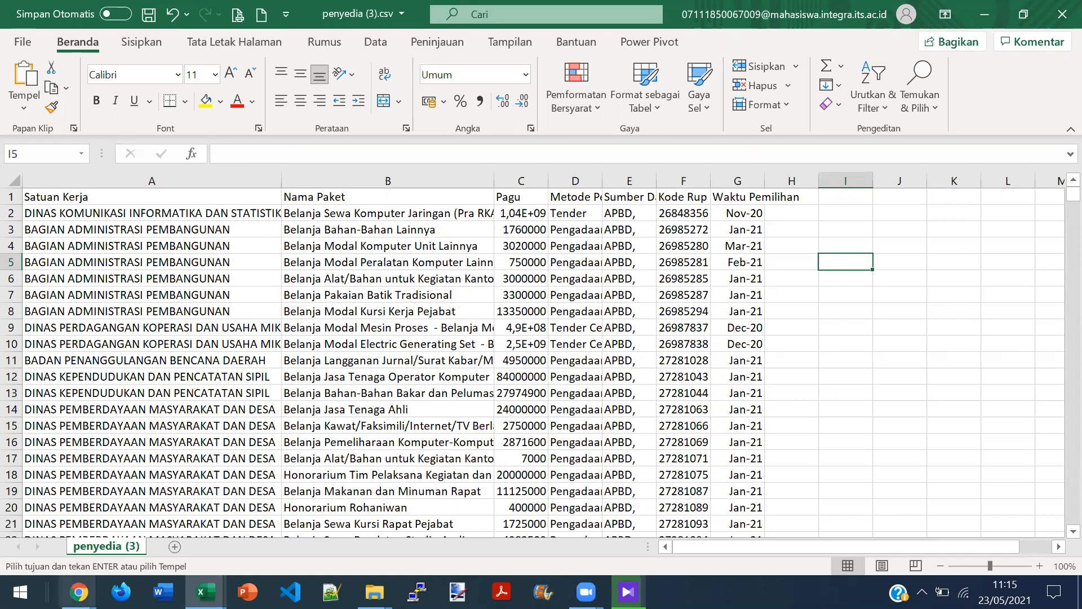
Switch to the SiRUP recap in Chrome and view the per-Satuan Kerja recap of Pemerintah Daerah Kabupaten Ponorogo.
{"action": "mouse_move", "coordinate": [79, 592]}
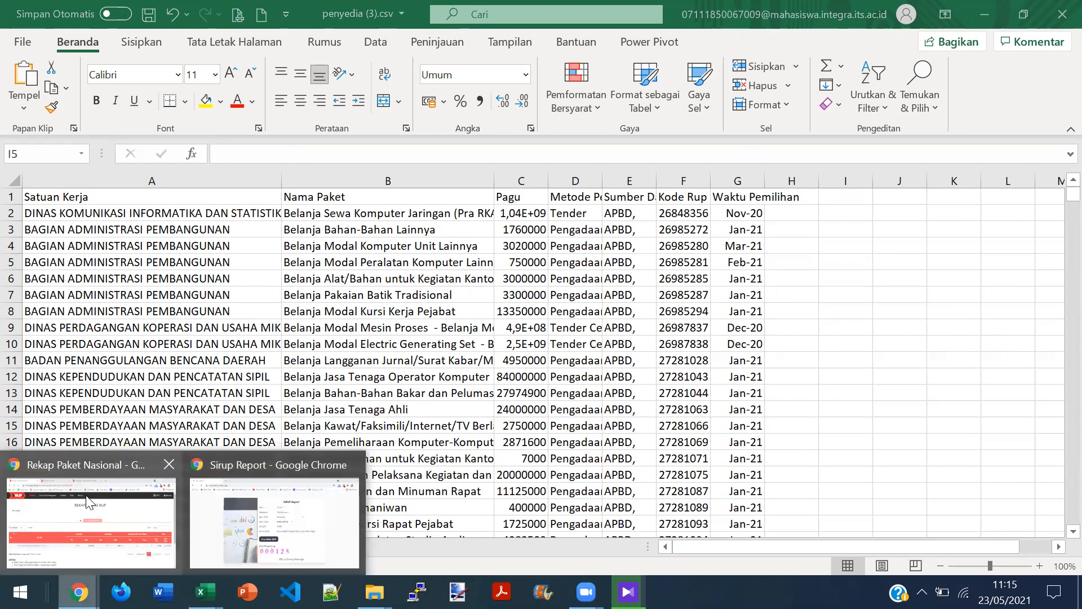
{"action": "left_click", "coordinate": [113, 532]}
{"action": "left_click", "coordinate": [167, 432]}
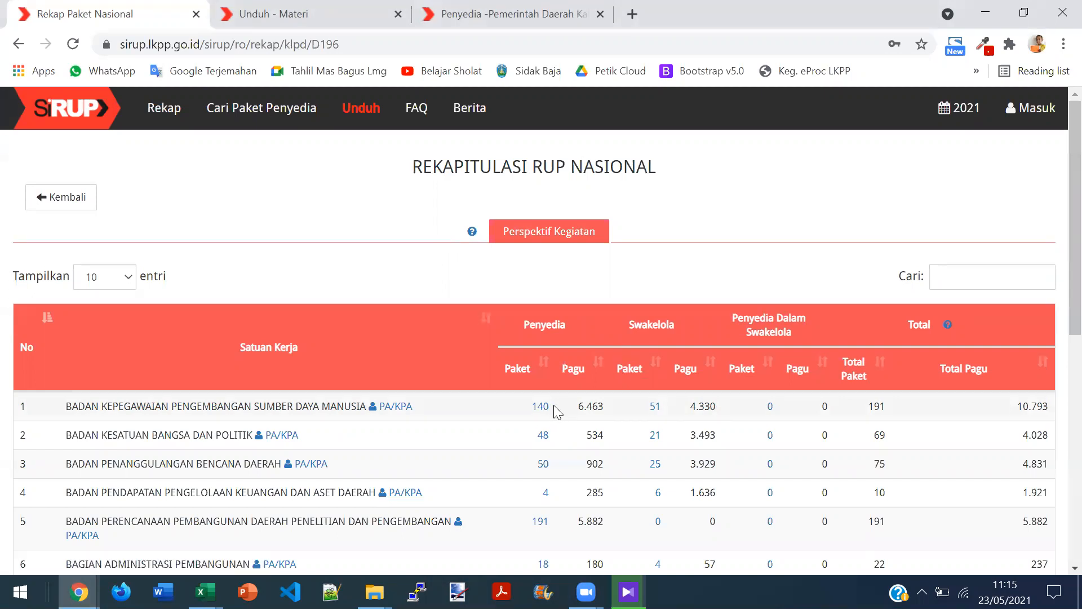
Switch to penyedia (3).csv in Excel and sort the package data by Satuan Kerja from A to Z.
{"action": "key", "text": "alt+Tab"}
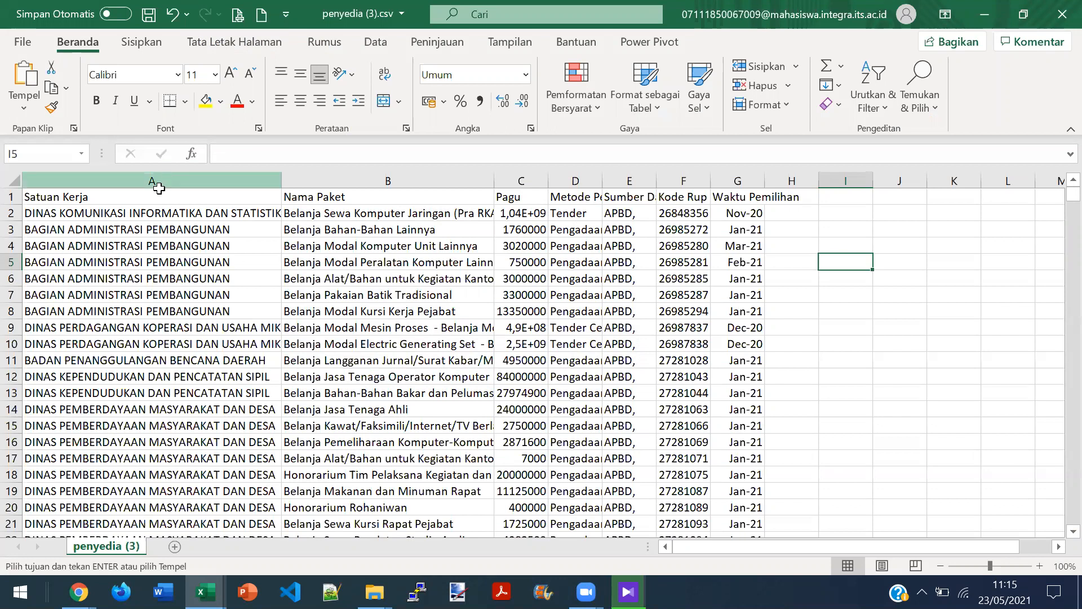
{"action": "left_click", "coordinate": [81, 197]}
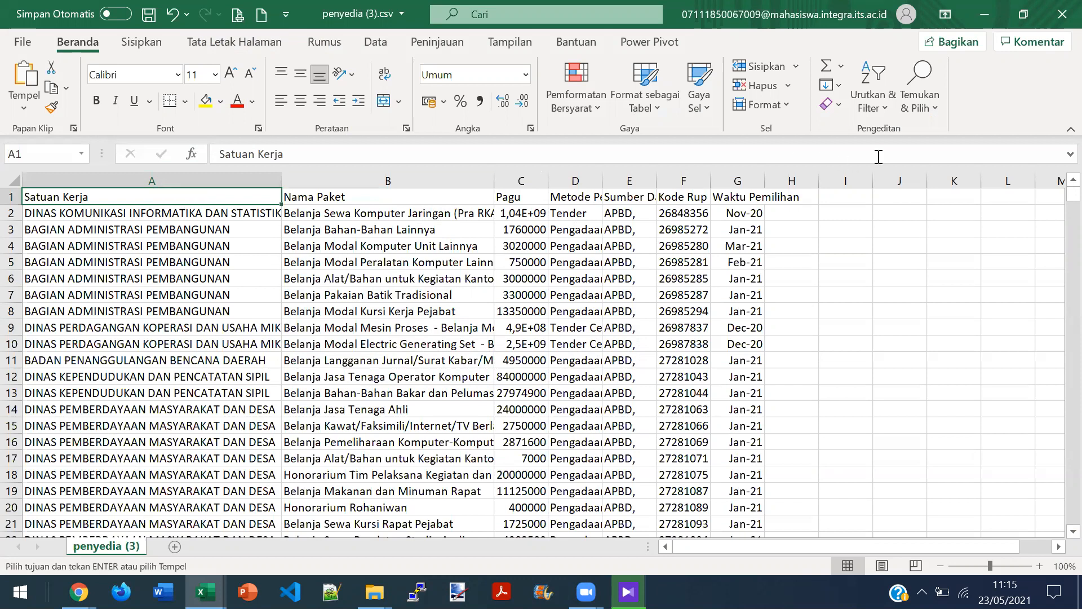
{"action": "left_click", "coordinate": [883, 107]}
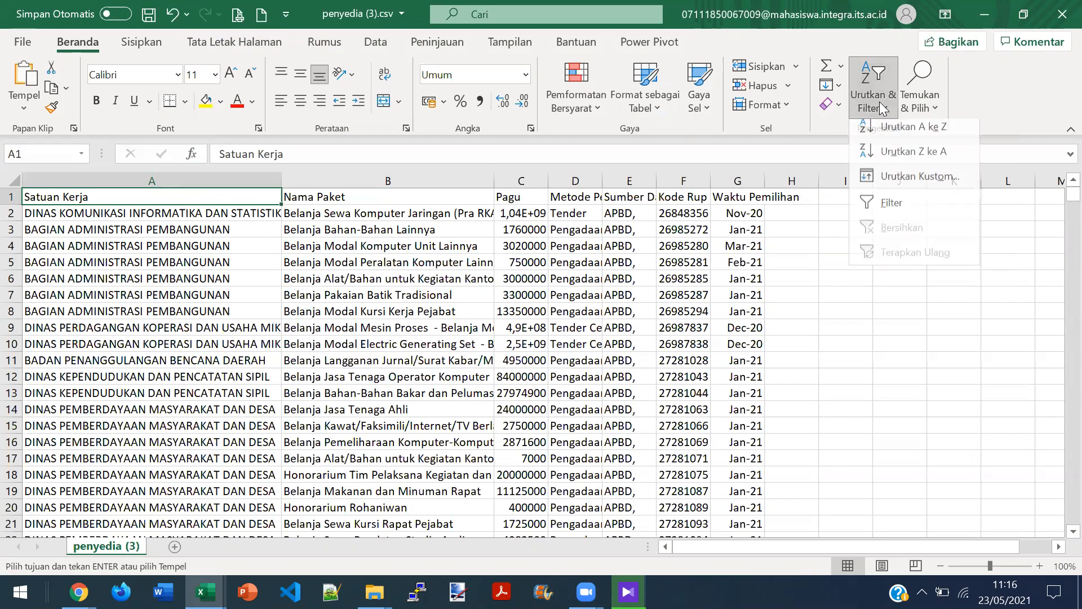
{"action": "left_click", "coordinate": [913, 136]}
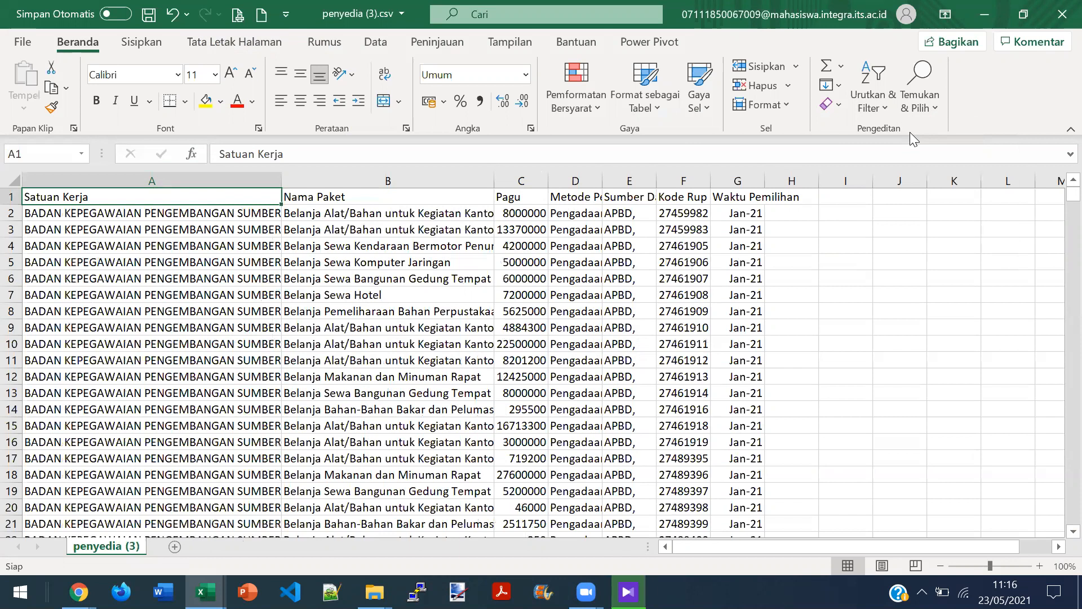
Examine the sorted rows to find where the BADAN KEPEGAWAIAN PENGEMBANGAN SUMBER DAYA MANUSIA packages end and the second Satuan Kerja begins.
{"action": "left_click", "coordinate": [231, 214]}
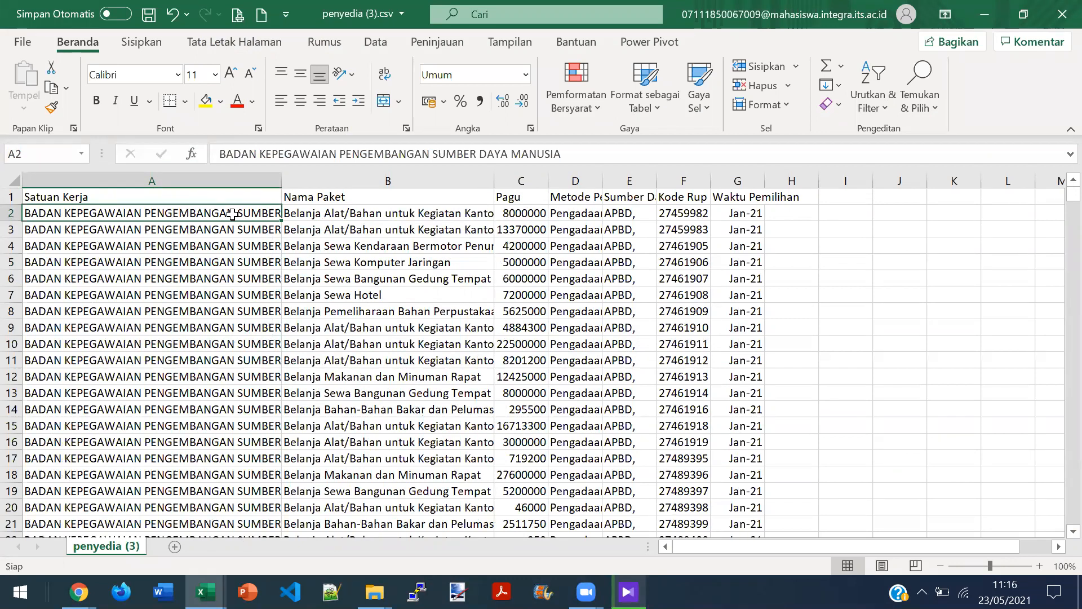
{"action": "key", "text": "Right"}
{"action": "key", "text": "Right"}
{"action": "key", "text": "Right"}
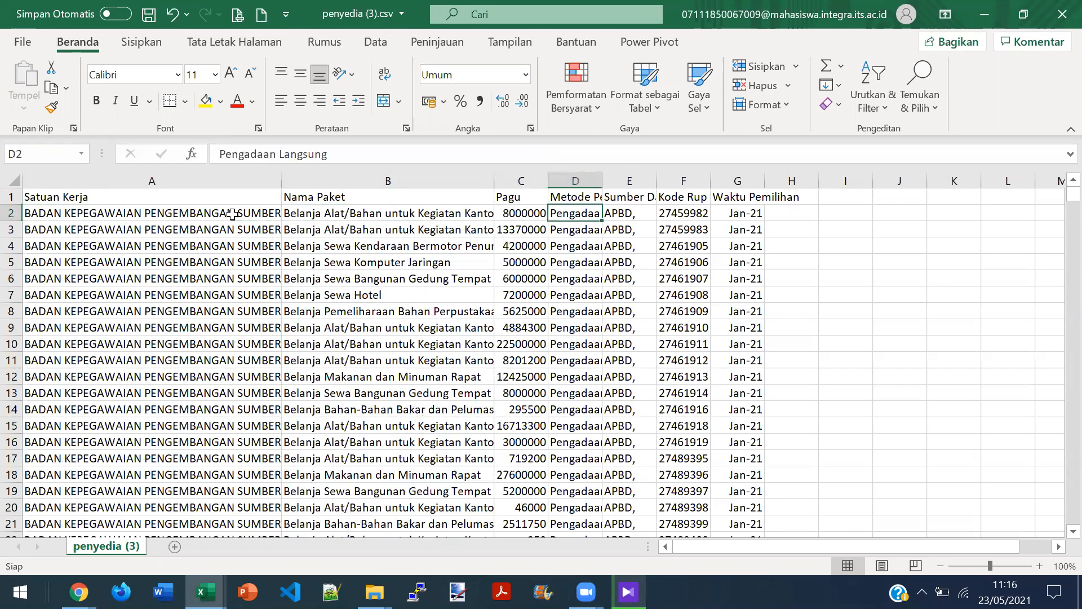
{"action": "key", "text": "Left"}
{"action": "key", "text": "Down"}
{"action": "key", "text": "Down"}
{"action": "key", "text": "Down"}
{"action": "key", "text": "Down"}
{"action": "key", "text": "Down"}
{"action": "key", "text": "Down"}
{"action": "key", "text": "Down"}
{"action": "key", "text": "Down"}
{"action": "key", "text": "Down"}
{"action": "key", "text": "Down"}
{"action": "key", "text": "Down"}
{"action": "key", "text": "Down"}
{"action": "key", "text": "Down"}
{"action": "key", "text": "Down"}
{"action": "key", "text": "Down"}
{"action": "key", "text": "Down"}
{"action": "key", "text": "Down"}
{"action": "key", "text": "Down"}
{"action": "key", "text": "Down"}
{"action": "key", "text": "Down"}
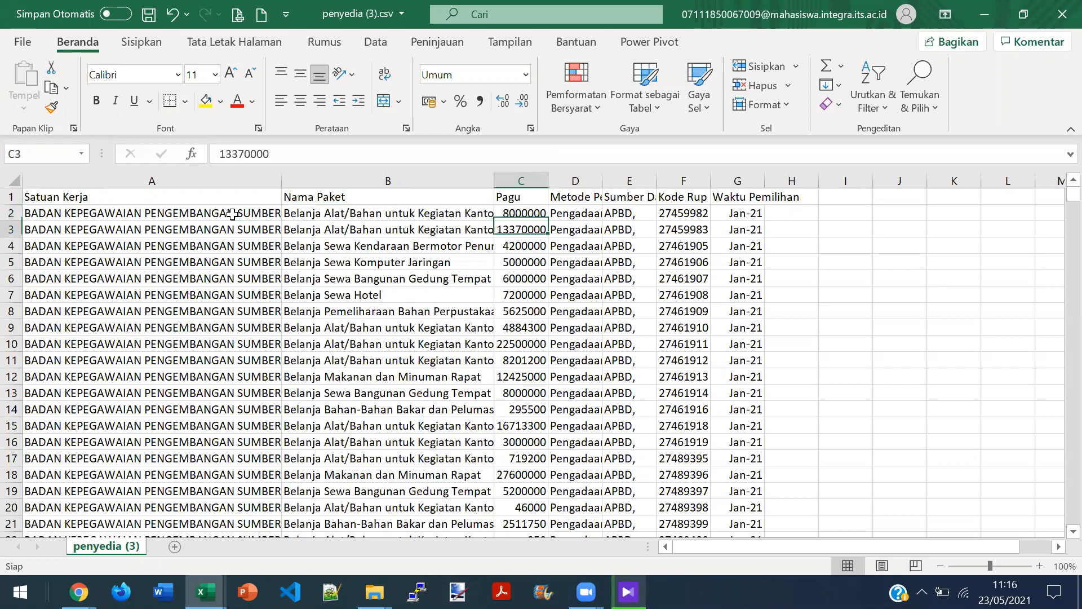
{"action": "key", "text": "Down"}
{"action": "key", "text": "Down"}
{"action": "key", "text": "Down"}
{"action": "key", "text": "Down"}
{"action": "key", "text": "Down"}
{"action": "key", "text": "Down"}
{"action": "key", "text": "Down"}
{"action": "key", "text": "Down"}
{"action": "key", "text": "Down"}
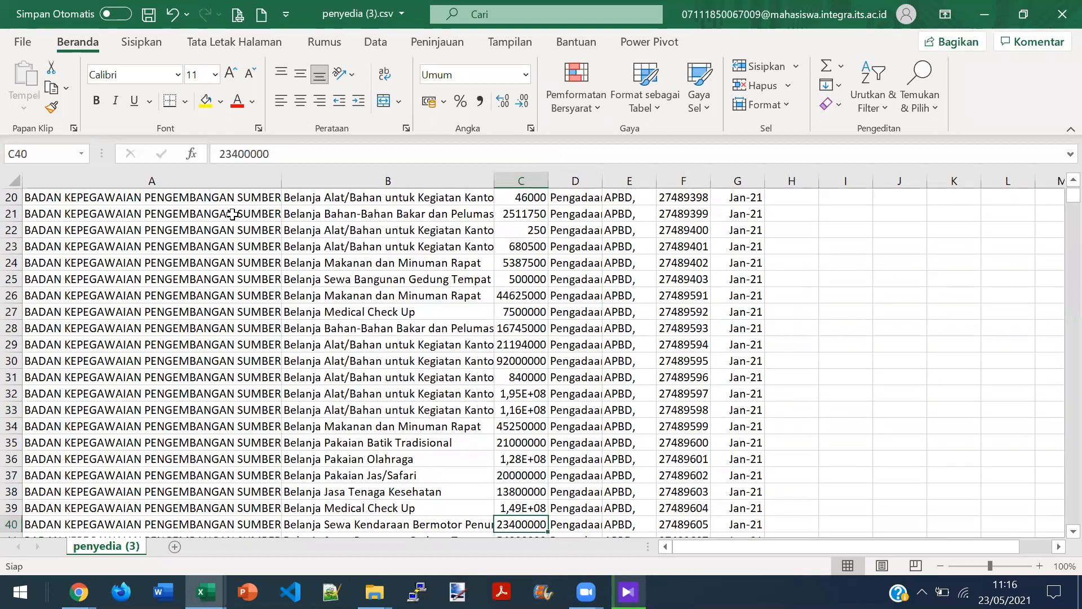
{"action": "key", "text": "Down"}
{"action": "key", "text": "Down"}
{"action": "key", "text": "Down"}
{"action": "key", "text": "Down"}
{"action": "key", "text": "Down"}
{"action": "key", "text": "Down"}
{"action": "key", "text": "Down"}
{"action": "key", "text": "Down"}
{"action": "key", "text": "Down"}
{"action": "key", "text": "Down"}
{"action": "key", "text": "Down"}
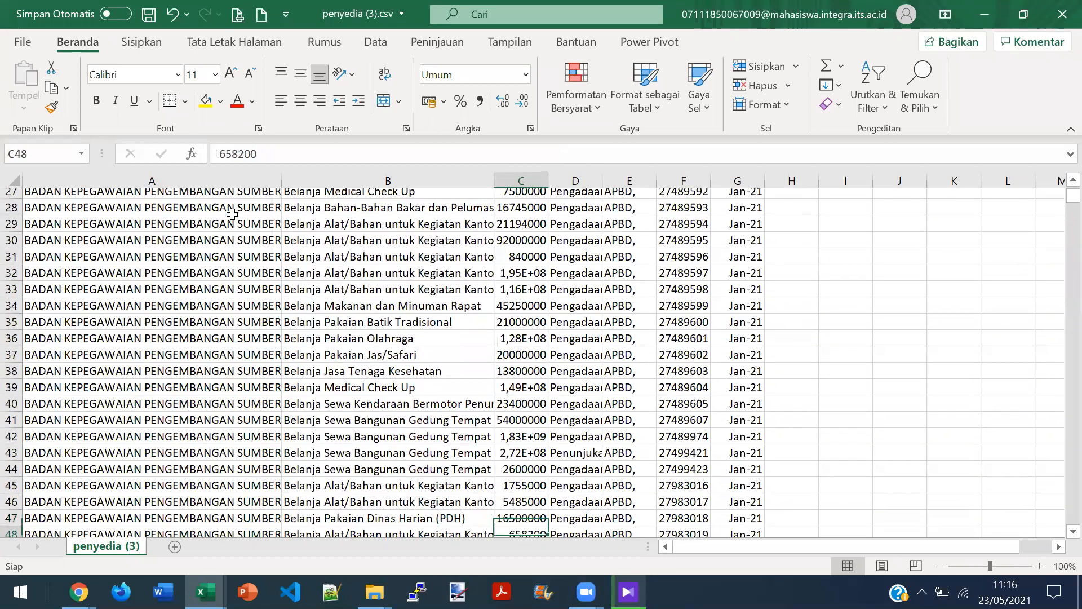
{"action": "key", "text": "Down"}
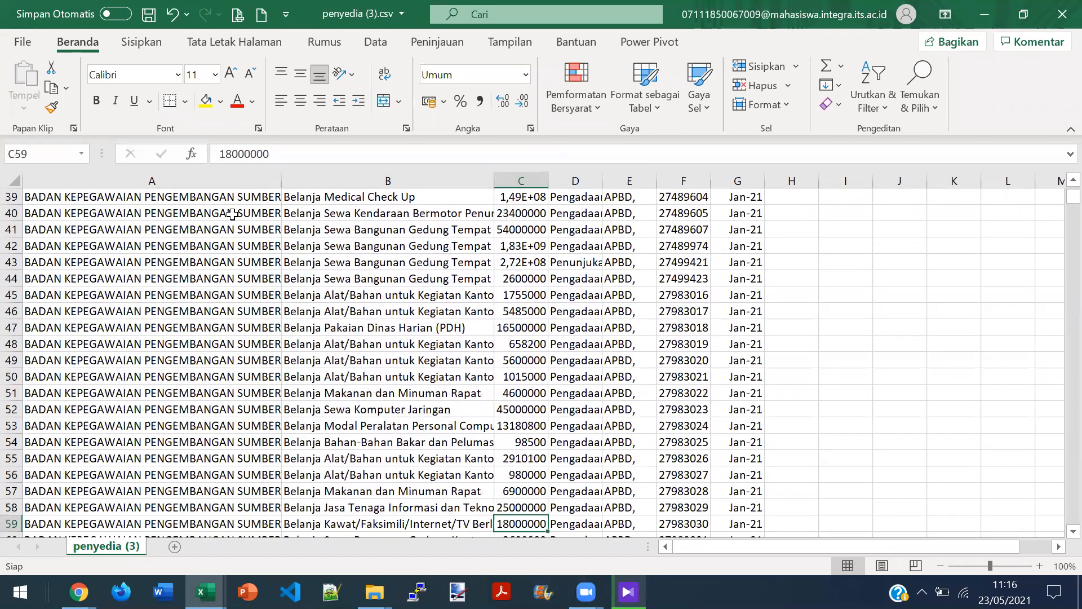
{"action": "key", "text": "Down"}
{"action": "key", "text": "Down"}
{"action": "key", "text": "Down"}
{"action": "key", "text": "Down"}
{"action": "key", "text": "Down"}
{"action": "key", "text": "Down"}
{"action": "key", "text": "Down"}
{"action": "key", "text": "Down"}
{"action": "key", "text": "Down"}
{"action": "key", "text": "Down"}
{"action": "key", "text": "Down"}
{"action": "key", "text": "Down"}
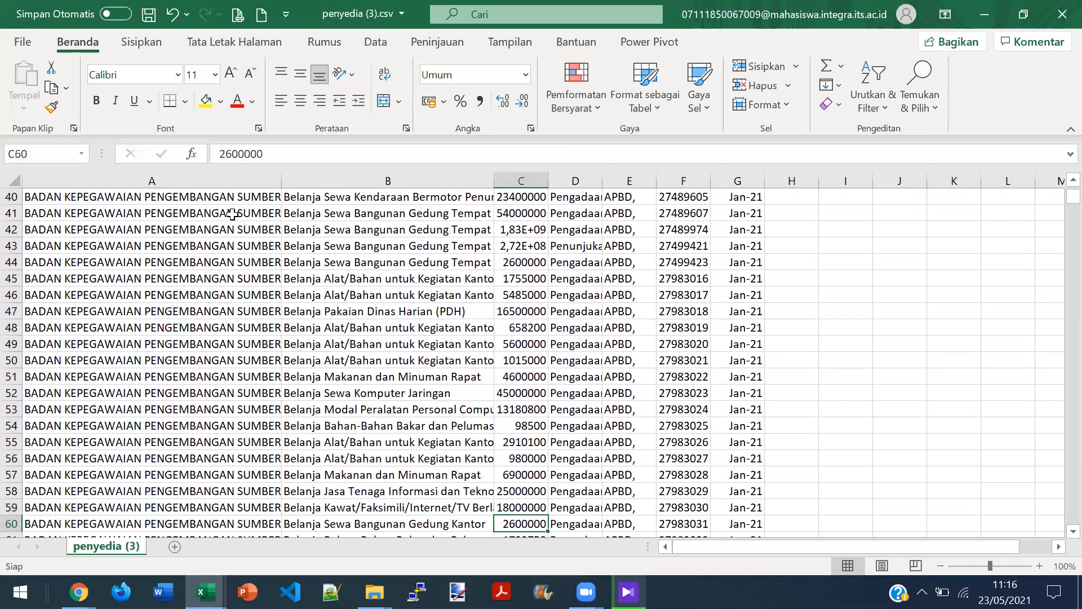
{"action": "key", "text": "Down"}
{"action": "key", "text": "Down"}
{"action": "key", "text": "Down"}
{"action": "key", "text": "Down"}
{"action": "key", "text": "Down"}
{"action": "key", "text": "Down"}
{"action": "key", "text": "Down"}
{"action": "key", "text": "Down"}
{"action": "key", "text": "Down"}
{"action": "key", "text": "Down"}
{"action": "key", "text": "Down"}
{"action": "key", "text": "Down"}
{"action": "key", "text": "Down"}
{"action": "key", "text": "Down"}
{"action": "key", "text": "Down"}
{"action": "key", "text": "Down"}
{"action": "key", "text": "Down"}
{"action": "key", "text": "Down"}
{"action": "key", "text": "Down"}
{"action": "key", "text": "Down"}
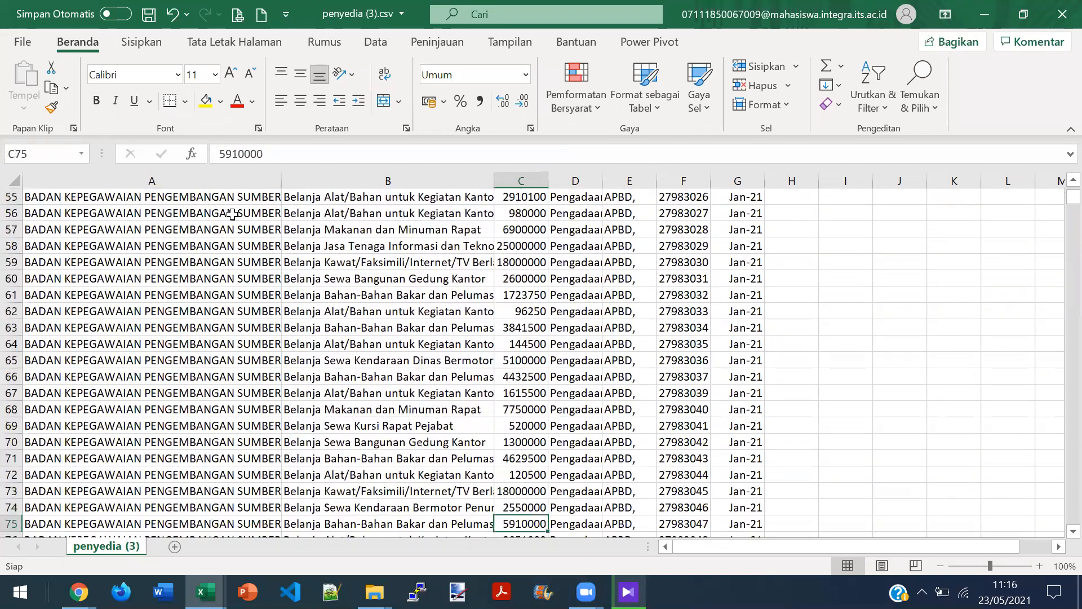
{"action": "key", "text": "Down"}
{"action": "key", "text": "Down"}
{"action": "key", "text": "Down"}
{"action": "key", "text": "Down"}
{"action": "key", "text": "Down"}
{"action": "key", "text": "Down"}
{"action": "key", "text": "Down"}
{"action": "key", "text": "Down"}
{"action": "key", "text": "Down"}
{"action": "key", "text": "Down"}
{"action": "key", "text": "Down"}
{"action": "key", "text": "Down"}
{"action": "key", "text": "Down"}
{"action": "key", "text": "Down"}
{"action": "key", "text": "Down"}
{"action": "key", "text": "Down"}
{"action": "key", "text": "Down"}
{"action": "key", "text": "Down"}
{"action": "key", "text": "Down"}
{"action": "key", "text": "Down"}
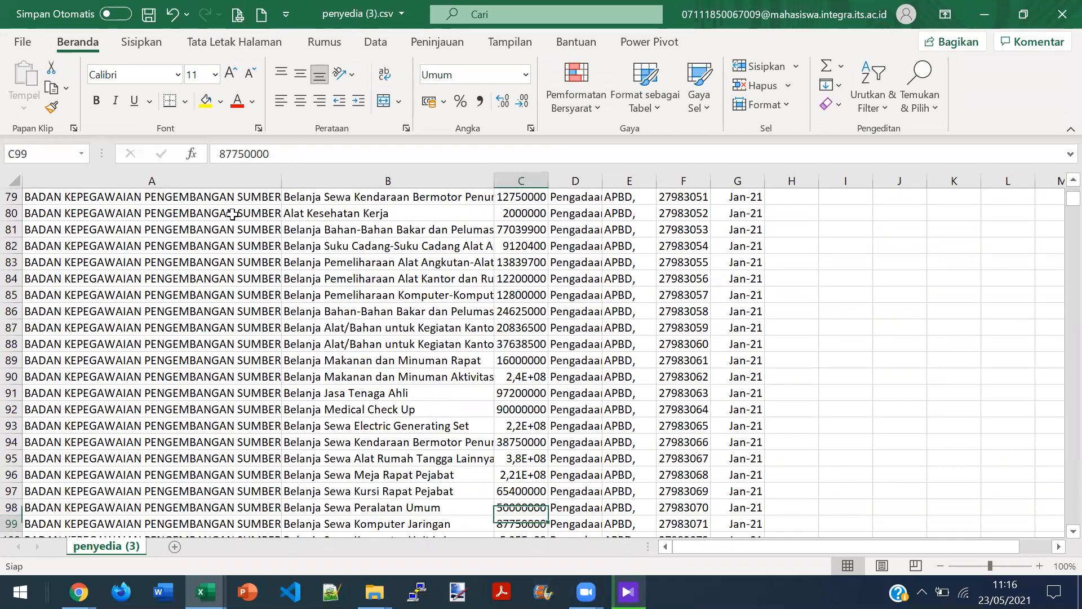
{"action": "key", "text": "Down"}
{"action": "key", "text": "Down"}
{"action": "key", "text": "Down"}
{"action": "key", "text": "Down"}
{"action": "key", "text": "Down"}
{"action": "key", "text": "Down"}
{"action": "key", "text": "Down"}
{"action": "key", "text": "Down"}
{"action": "key", "text": "Down"}
{"action": "key", "text": "Down"}
{"action": "key", "text": "Down"}
{"action": "key", "text": "Down"}
{"action": "key", "text": "Down"}
{"action": "key", "text": "Down"}
{"action": "key", "text": "Down"}
{"action": "key", "text": "Down"}
{"action": "key", "text": "Down"}
{"action": "key", "text": "Down"}
{"action": "key", "text": "Down"}
{"action": "key", "text": "Down"}
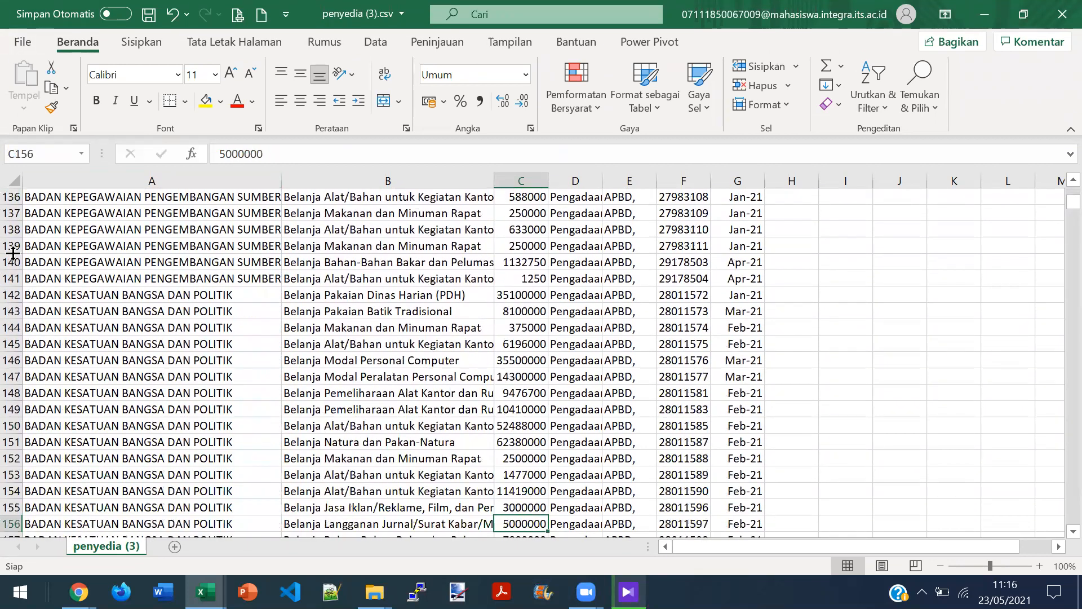
Insert two blank rows above the first BADAN KESATUAN BANGSA DAN POLITIK package at row 142.
{"action": "left_click_drag", "start_coordinate": [8, 290], "coordinate": [11, 310]}
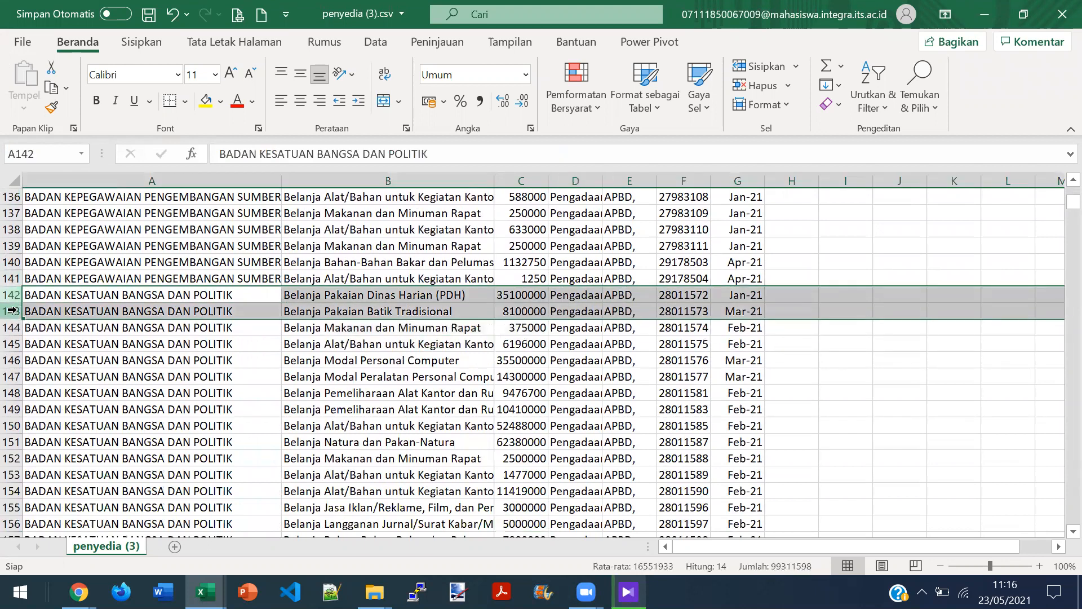
{"action": "right_click", "coordinate": [12, 310]}
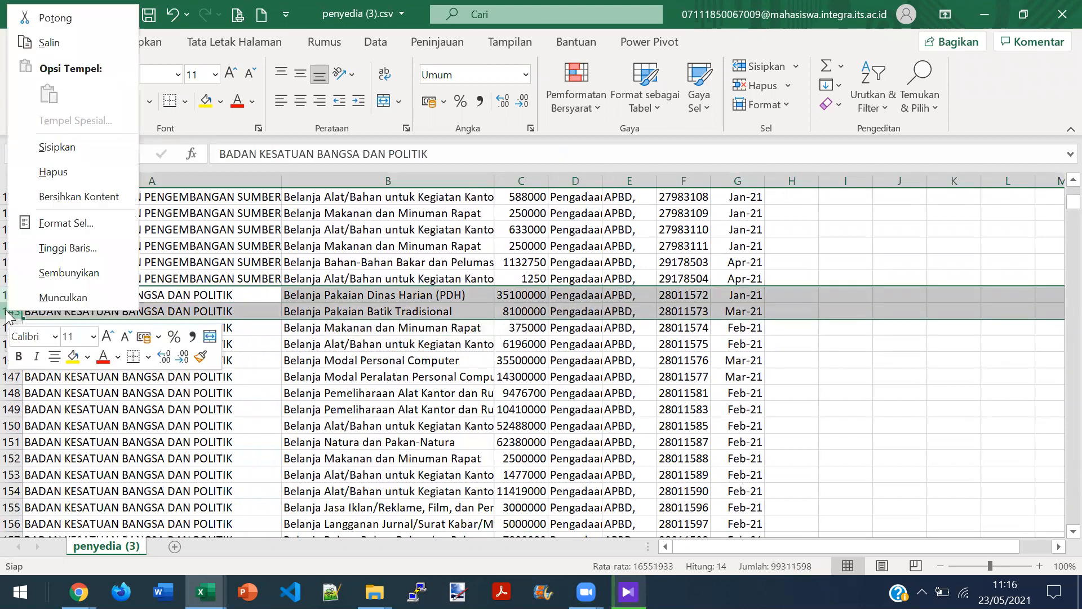
{"action": "left_click", "coordinate": [77, 150]}
Total the first Satuan Kerja's Pagu in cell C142 with the formula =SUM(C2:C141).
{"action": "left_click", "coordinate": [527, 291]}
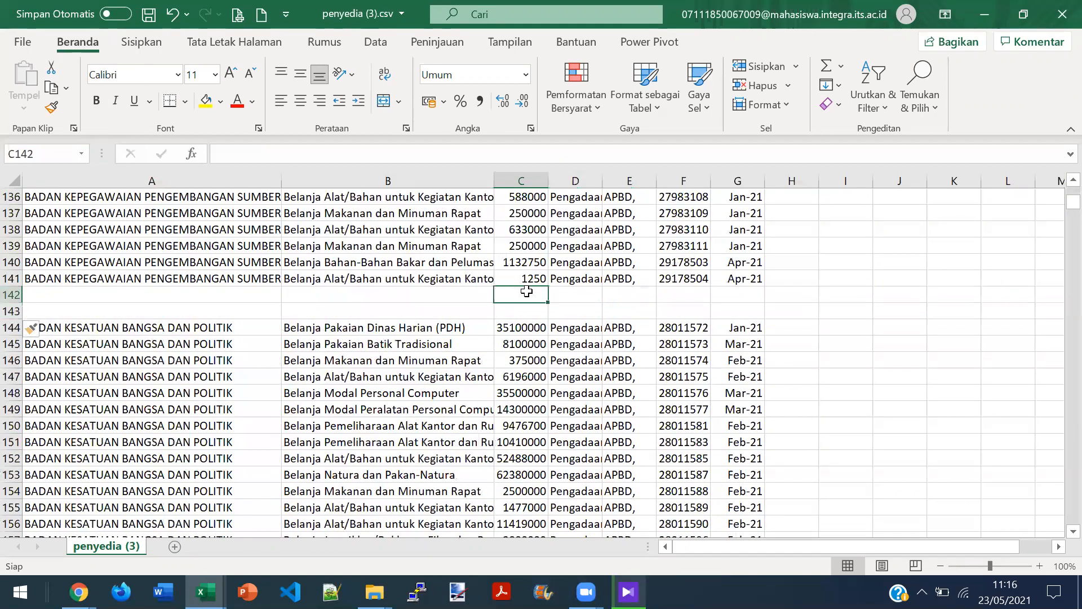
{"action": "type", "text": "=sum("}
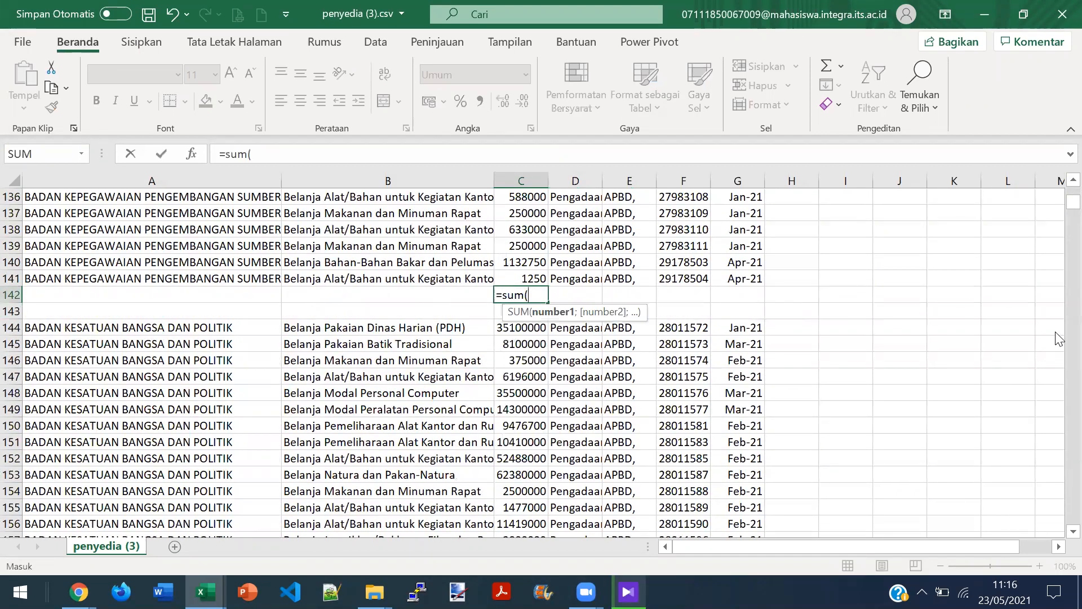
{"action": "key", "text": "Up"}
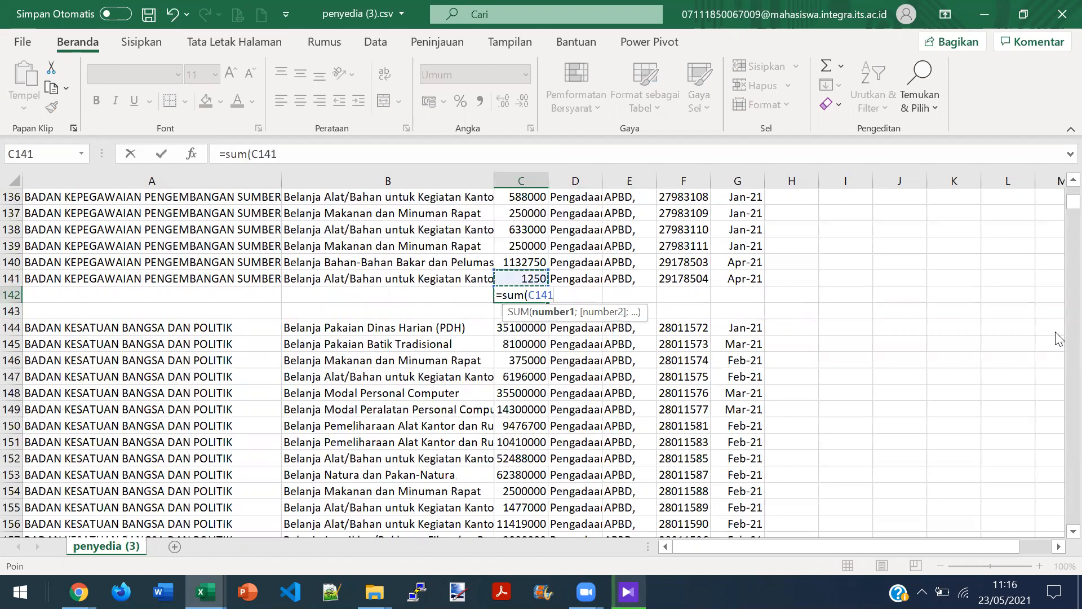
{"action": "key", "text": "ctrl+shift+Up"}
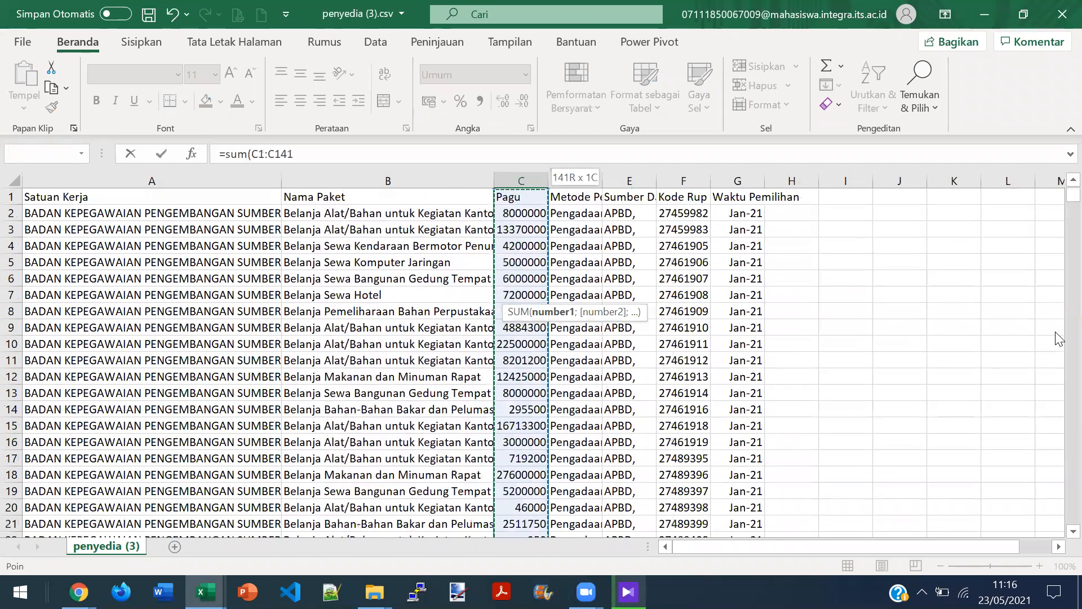
{"action": "key", "text": "shift+Down"}
{"action": "key", "text": "Return"}
{"action": "key", "text": "Up"}
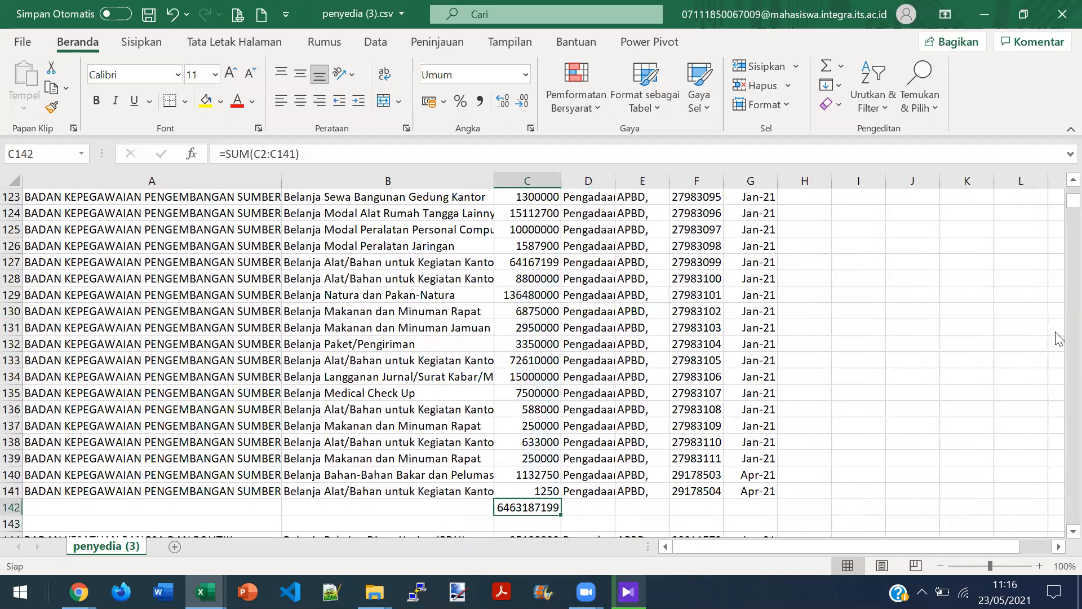
Apply the comma-style Accounting (Akuntansi) number format to the whole Pagu column.
{"action": "key", "text": "ctrl+shift+Up"}
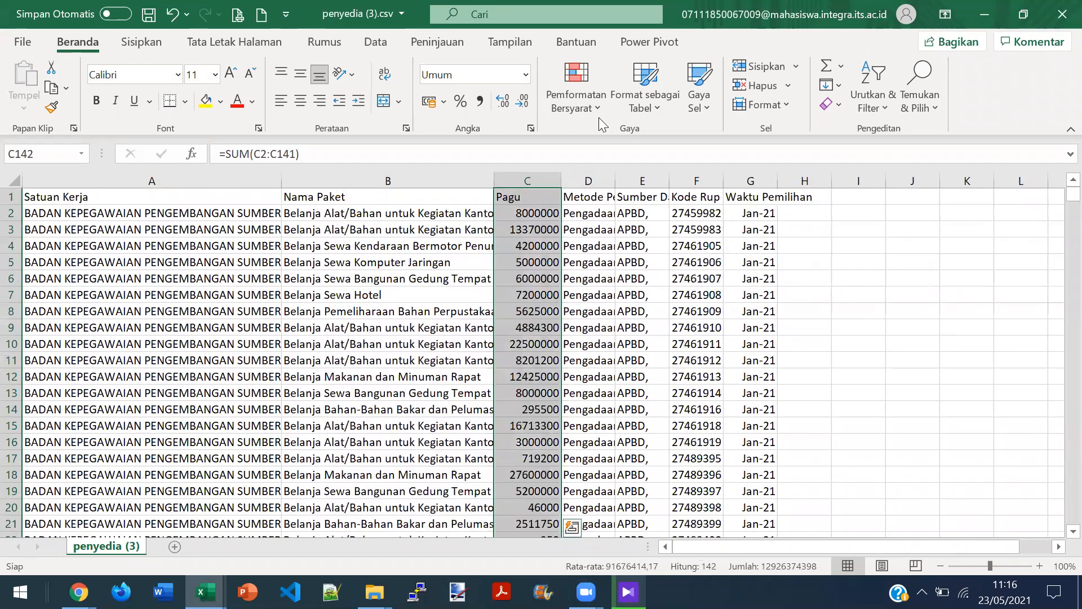
{"action": "left_click", "coordinate": [518, 179]}
{"action": "left_click", "coordinate": [479, 102]}
{"action": "left_click", "coordinate": [558, 291]}
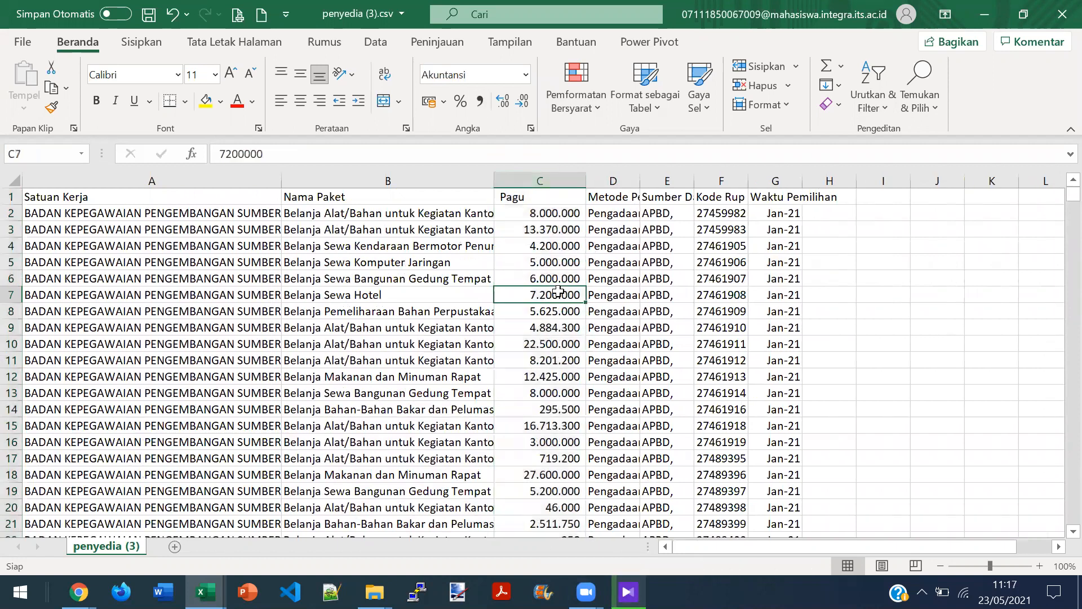
Examine the formatted Pagu values from the first Satuan Kerja's packages through the BADAN KESATUAN BANGSA DAN POLITIK packages.
{"action": "key", "text": "Page_Down"}
{"action": "key", "text": "Page_Down"}
{"action": "key", "text": "Page_Down"}
{"action": "key", "text": "Page_Down"}
{"action": "key", "text": "Page_Down"}
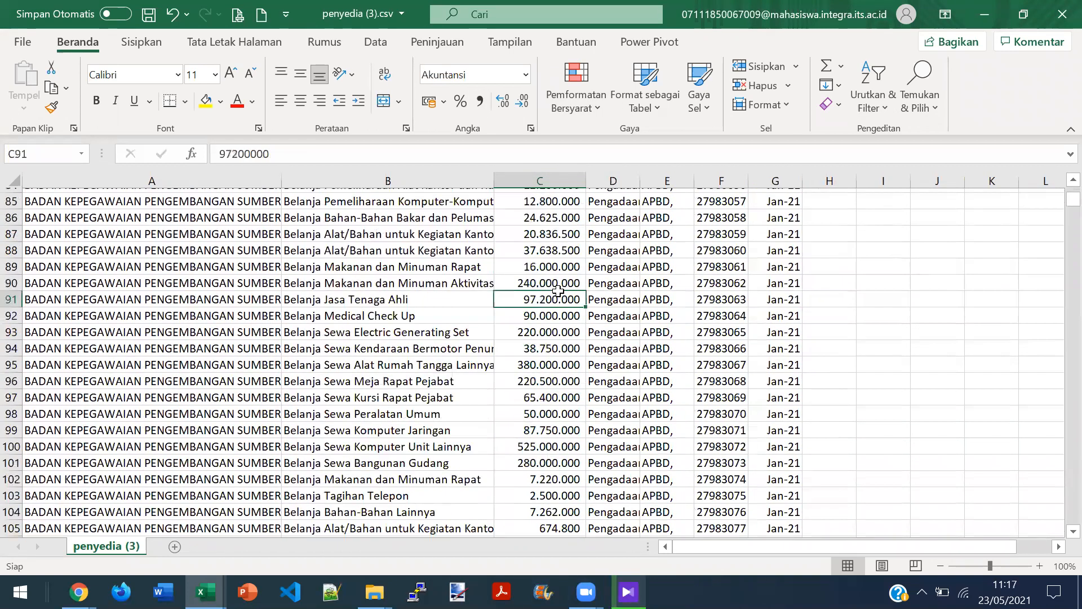
{"action": "key", "text": "Page_Down"}
{"action": "key", "text": "Page_Down"}
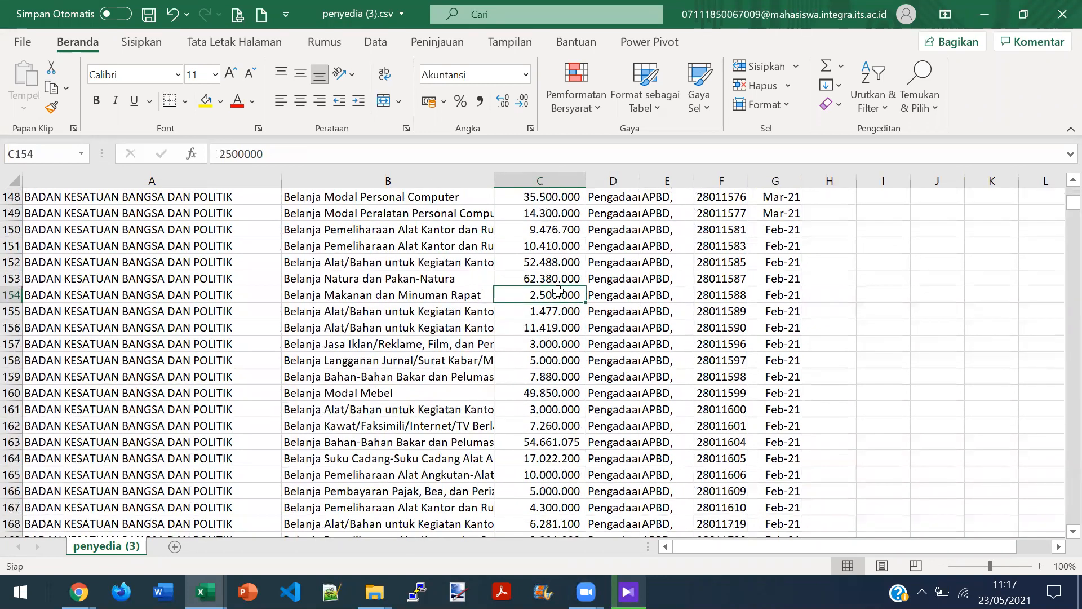
{"action": "key", "text": "Page_Down"}
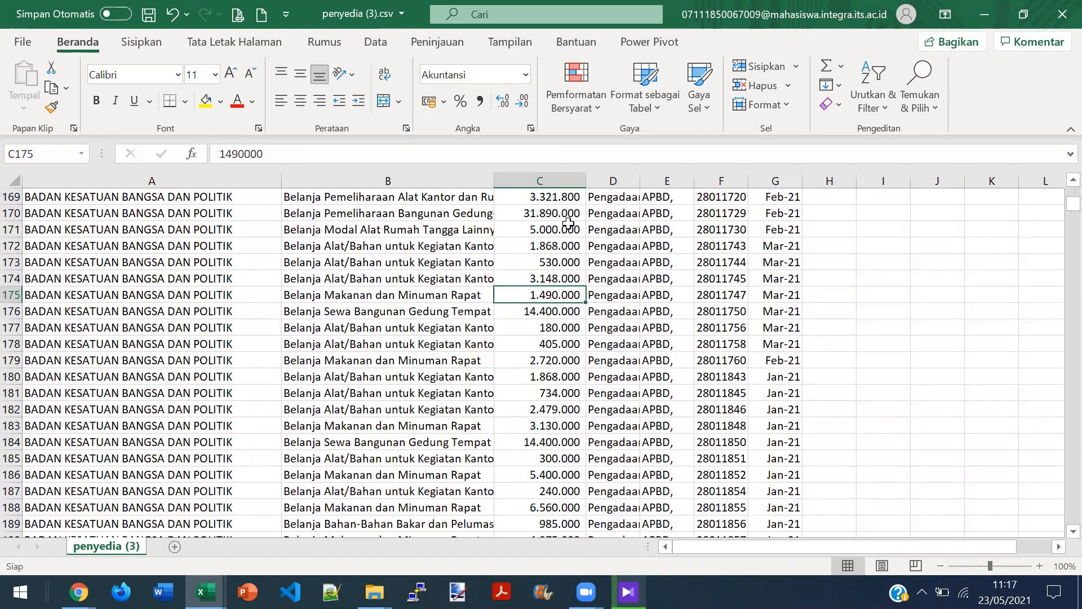
{"action": "left_click", "coordinate": [548, 361]}
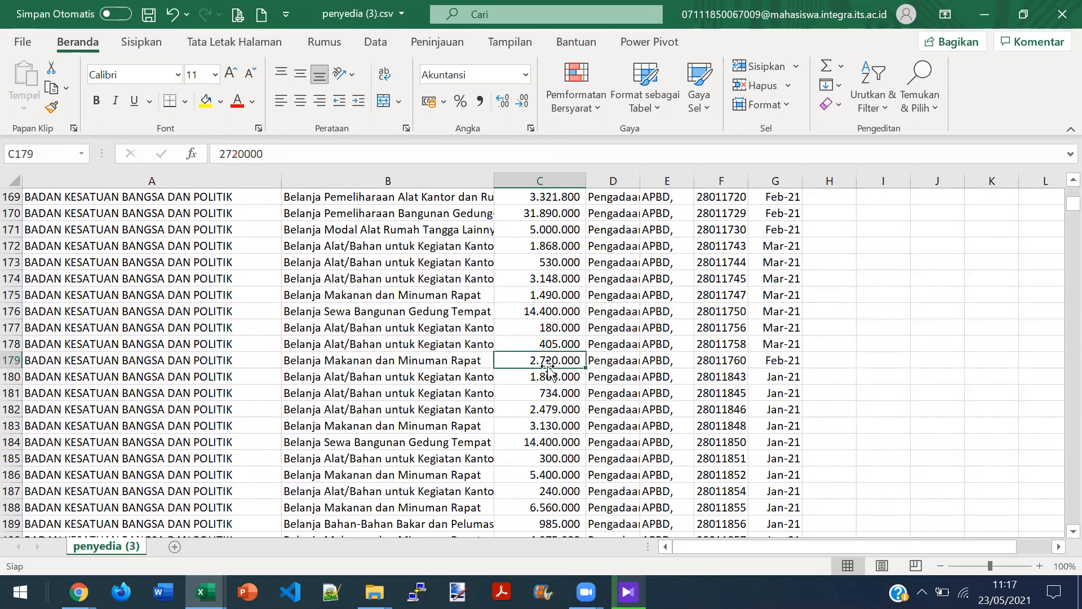
Examine the package rows and Pagu amounts of the Satuan Kerja after BADAN KESATUAN BANGSA DAN POLITIK, down to row 415.
{"action": "key", "text": "Page_Down"}
{"action": "key", "text": "Page_Down"}
{"action": "key", "text": "Down"}
{"action": "key", "text": "Down"}
{"action": "key", "text": "Down"}
{"action": "key", "text": "Down"}
{"action": "key", "text": "Up"}
{"action": "key", "text": "Down"}
{"action": "key", "text": "Down"}
{"action": "key", "text": "Down"}
{"action": "key", "text": "Down"}
{"action": "key", "text": "Down"}
{"action": "key", "text": "Down"}
{"action": "key", "text": "Down"}
{"action": "key", "text": "Down"}
{"action": "key", "text": "Down"}
{"action": "key", "text": "Down"}
{"action": "key", "text": "Down"}
{"action": "key", "text": "Down"}
{"action": "key", "text": "Down"}
{"action": "key", "text": "Down"}
{"action": "key", "text": "Down"}
{"action": "key", "text": "Down"}
{"action": "key", "text": "Down"}
{"action": "key", "text": "Down"}
{"action": "key", "text": "Down"}
{"action": "key", "text": "Down"}
{"action": "key", "text": "Down"}
{"action": "key", "text": "Down"}
{"action": "key", "text": "Down"}
{"action": "key", "text": "Down"}
{"action": "key", "text": "Down"}
{"action": "key", "text": "Down"}
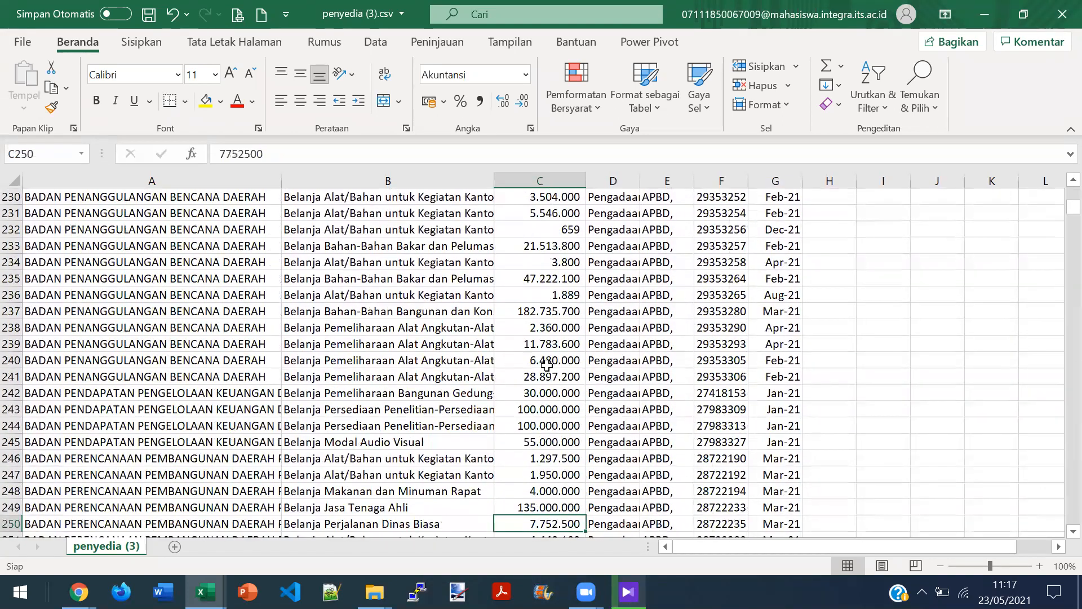
{"action": "key", "text": "Down"}
{"action": "key", "text": "Down"}
{"action": "key", "text": "Down"}
{"action": "key", "text": "Down"}
{"action": "key", "text": "Down"}
{"action": "key", "text": "Down"}
{"action": "key", "text": "Down"}
{"action": "key", "text": "Down"}
{"action": "key", "text": "Down"}
{"action": "key", "text": "Down"}
{"action": "key", "text": "Down"}
{"action": "key", "text": "Down"}
{"action": "key", "text": "Down"}
{"action": "key", "text": "Down"}
{"action": "key", "text": "Down"}
{"action": "key", "text": "Down"}
{"action": "key", "text": "Down"}
{"action": "key", "text": "Down"}
{"action": "key", "text": "Down"}
{"action": "key", "text": "Down"}
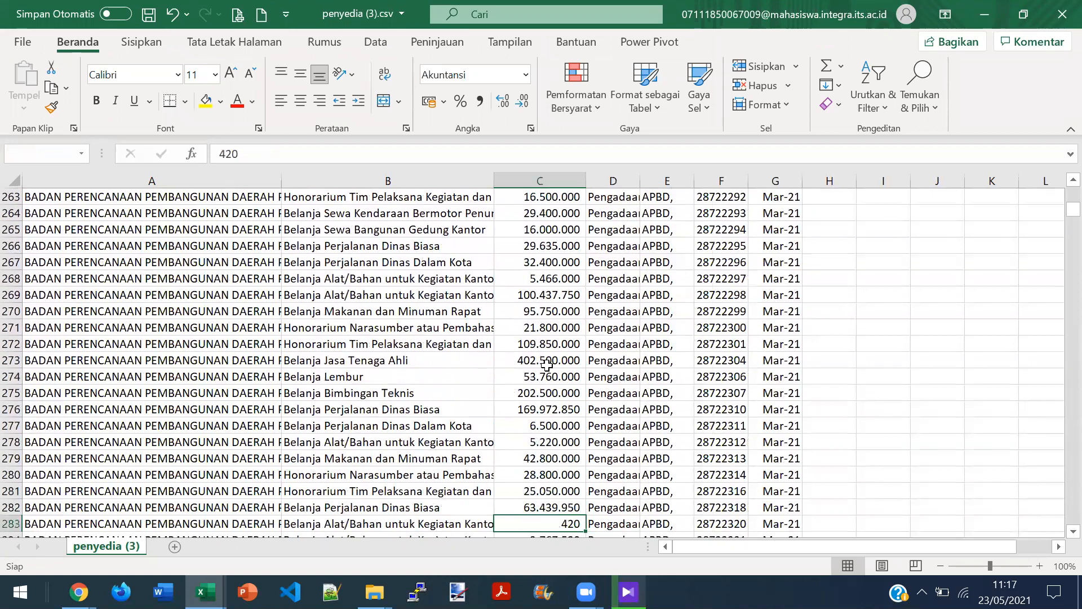
{"action": "key", "text": "Down"}
{"action": "key", "text": "Down"}
{"action": "key", "text": "Down"}
{"action": "key", "text": "Down"}
{"action": "key", "text": "Down"}
{"action": "key", "text": "Down"}
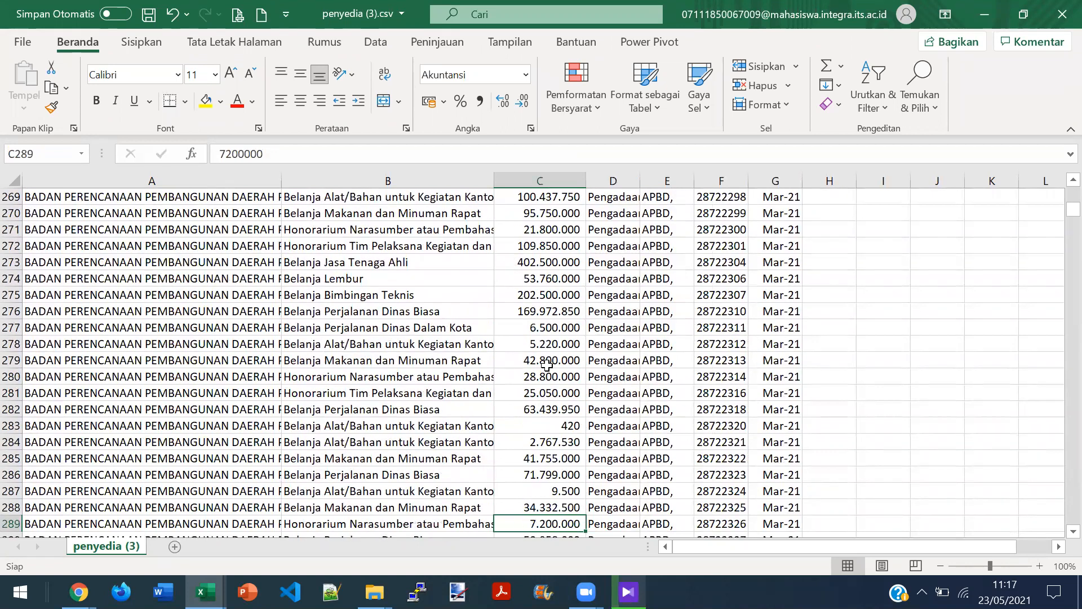
{"action": "key", "text": "Down"}
{"action": "key", "text": "Down"}
{"action": "key", "text": "Down"}
{"action": "key", "text": "Down"}
{"action": "key", "text": "Down"}
{"action": "key", "text": "Down"}
{"action": "key", "text": "Down"}
{"action": "key", "text": "Down"}
{"action": "key", "text": "Down"}
{"action": "key", "text": "Down"}
{"action": "key", "text": "Down"}
{"action": "key", "text": "Down"}
{"action": "key", "text": "Down"}
{"action": "key", "text": "Down"}
{"action": "key", "text": "Down"}
{"action": "key", "text": "Down"}
{"action": "key", "text": "Down"}
{"action": "key", "text": "Down"}
{"action": "key", "text": "Down"}
{"action": "key", "text": "Down"}
{"action": "key", "text": "Down"}
{"action": "key", "text": "Down"}
{"action": "key", "text": "Down"}
{"action": "key", "text": "Down"}
{"action": "key", "text": "Down"}
{"action": "key", "text": "Down"}
{"action": "key", "text": "Down"}
{"action": "key", "text": "Down"}
{"action": "key", "text": "Down"}
{"action": "key", "text": "Down"}
{"action": "key", "text": "Down"}
{"action": "key", "text": "Down"}
{"action": "key", "text": "Down"}
{"action": "key", "text": "Down"}
{"action": "key", "text": "Down"}
{"action": "key", "text": "Down"}
{"action": "key", "text": "Down"}
{"action": "key", "text": "Down"}
{"action": "key", "text": "Down"}
{"action": "key", "text": "Down"}
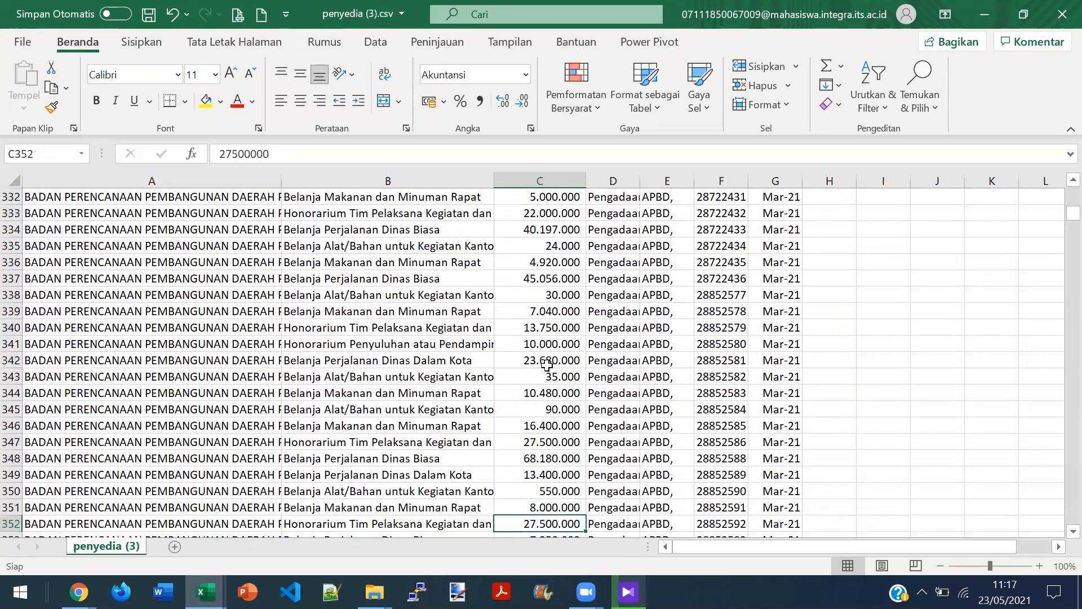
{"action": "key", "text": "Down"}
{"action": "key", "text": "Down"}
{"action": "key", "text": "Down"}
{"action": "key", "text": "Down"}
{"action": "key", "text": "Down"}
{"action": "key", "text": "Down"}
{"action": "key", "text": "Down"}
{"action": "key", "text": "Down"}
{"action": "key", "text": "Down"}
{"action": "key", "text": "Down"}
{"action": "key", "text": "Down"}
{"action": "key", "text": "Down"}
{"action": "key", "text": "Down"}
{"action": "key", "text": "Down"}
{"action": "key", "text": "Down"}
{"action": "key", "text": "Down"}
{"action": "key", "text": "Down"}
{"action": "key", "text": "Down"}
{"action": "key", "text": "Down"}
{"action": "key", "text": "Down"}
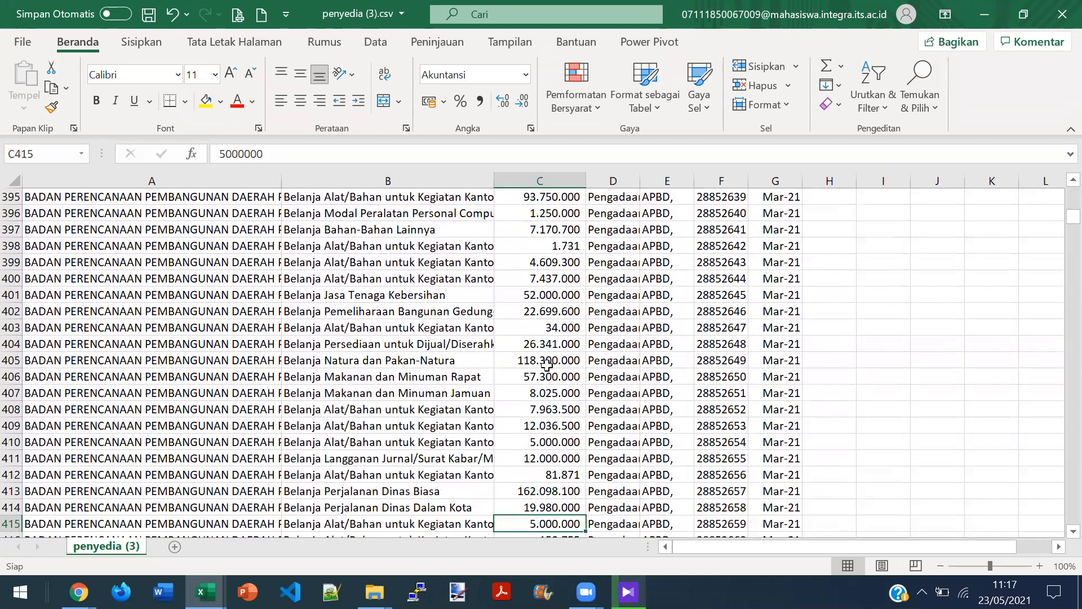
Examine the first Satuan Kerja's Pagu amounts from the start of the sheet, stopping at the package in row 22.
{"action": "key", "text": "Page_Up"}
{"action": "key", "text": "Page_Up"}
{"action": "key", "text": "Page_Up"}
{"action": "key", "text": "Page_Up"}
{"action": "key", "text": "Page_Up"}
{"action": "key", "text": "Page_Up"}
{"action": "key", "text": "Page_Up"}
{"action": "key", "text": "Page_Up"}
{"action": "key", "text": "Page_Up"}
{"action": "key", "text": "Page_Up"}
{"action": "key", "text": "Page_Up"}
{"action": "key", "text": "Page_Up"}
{"action": "key", "text": "Page_Up"}
{"action": "key", "text": "Page_Up"}
{"action": "key", "text": "Page_Up"}
{"action": "key", "text": "Page_Up"}
{"action": "key", "text": "Page_Up"}
{"action": "key", "text": "Page_Up"}
{"action": "key", "text": "Page_Up"}
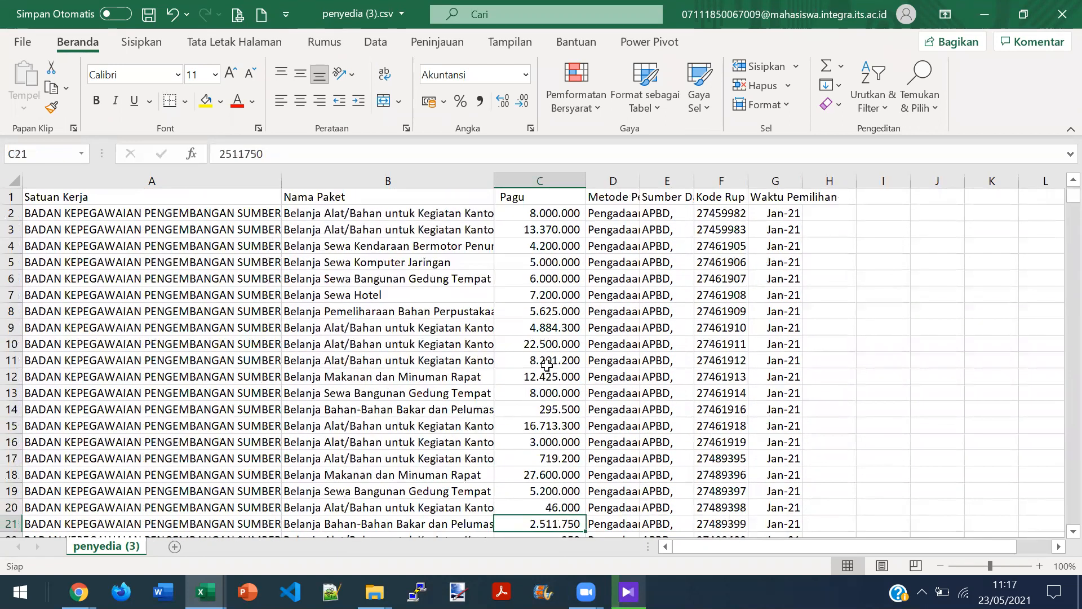
{"action": "key", "text": "End"}
{"action": "key", "text": "Page_Down"}
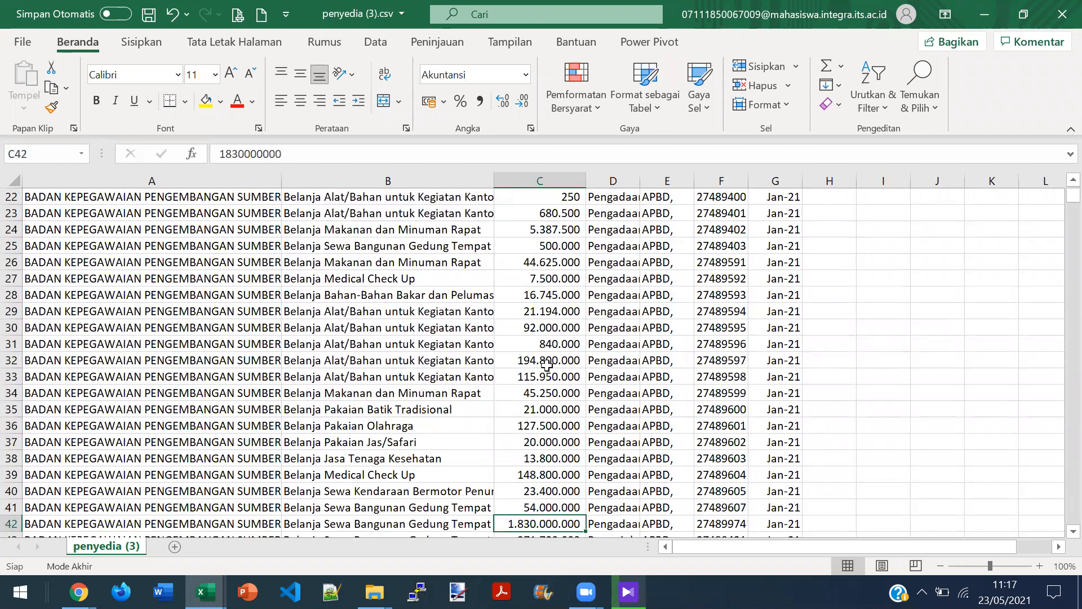
{"action": "key", "text": "Up"}
{"action": "key", "text": "Down"}
{"action": "key", "text": "Down"}
{"action": "key", "text": "Down"}
{"action": "key", "text": "Down"}
{"action": "key", "text": "Down"}
{"action": "key", "text": "Down"}
{"action": "key", "text": "Down"}
{"action": "key", "text": "Down"}
{"action": "key", "text": "Down"}
{"action": "key", "text": "Down"}
{"action": "key", "text": "Down"}
{"action": "key", "text": "Down"}
{"action": "key", "text": "Down"}
{"action": "key", "text": "Down"}
{"action": "key", "text": "Down"}
{"action": "key", "text": "Down"}
{"action": "key", "text": "Down"}
{"action": "key", "text": "Down"}
{"action": "key", "text": "Down"}
{"action": "key", "text": "Down"}
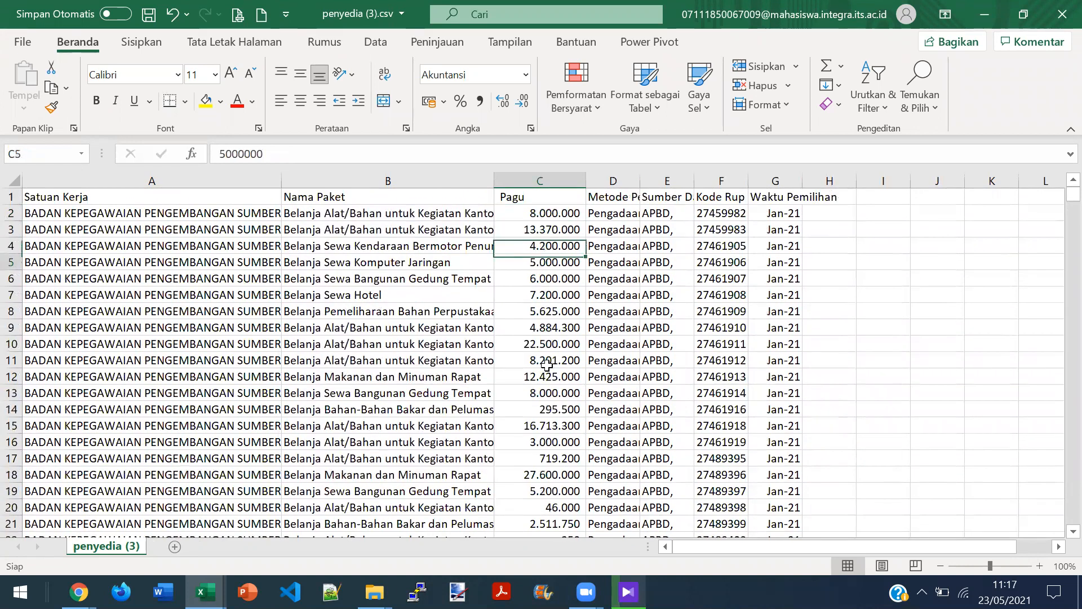
{"action": "key", "text": "Down"}
{"action": "key", "text": "Down"}
{"action": "key", "text": "Down"}
{"action": "key", "text": "Down"}
{"action": "key", "text": "Down"}
{"action": "key", "text": "Down"}
{"action": "key", "text": "Down"}
{"action": "key", "text": "Down"}
{"action": "key", "text": "Down"}
{"action": "key", "text": "Down"}
{"action": "key", "text": "Up"}
{"action": "key", "text": "Up"}
{"action": "key", "text": "Up"}
{"action": "key", "text": "Up"}
{"action": "key", "text": "Up"}
{"action": "key", "text": "Up"}
{"action": "key", "text": "Up"}
{"action": "key", "text": "Up"}
{"action": "key", "text": "Up"}
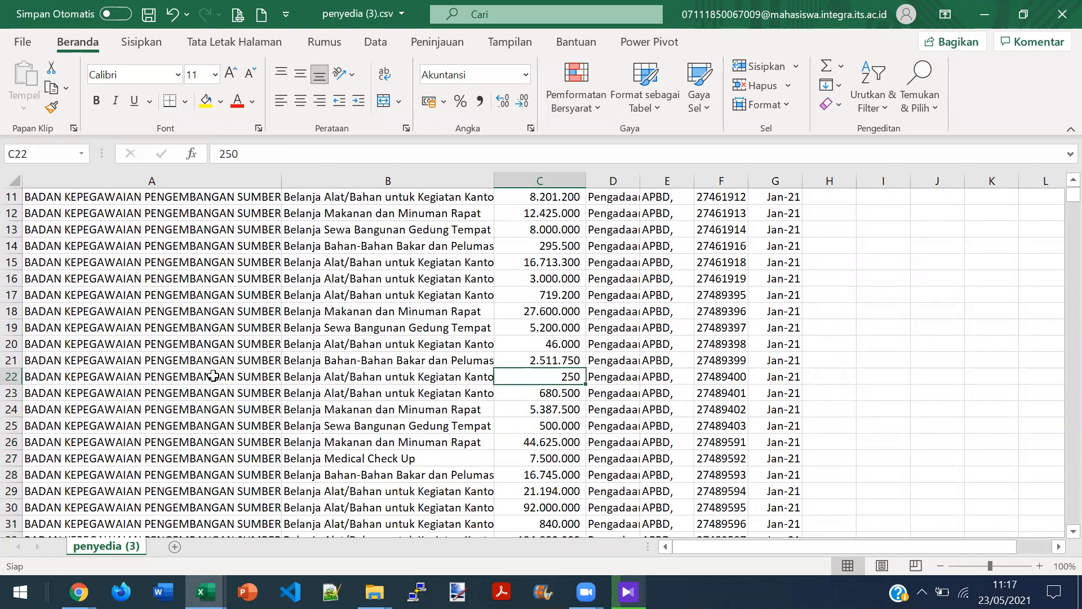
Switch to the SiRUP recap in Chrome and open the Penyedia packages of BADAN KEPEGAWAIAN PENGEMBANGAN SUMBER DAYA MANUSIA.
{"action": "key", "text": "alt+Tab"}
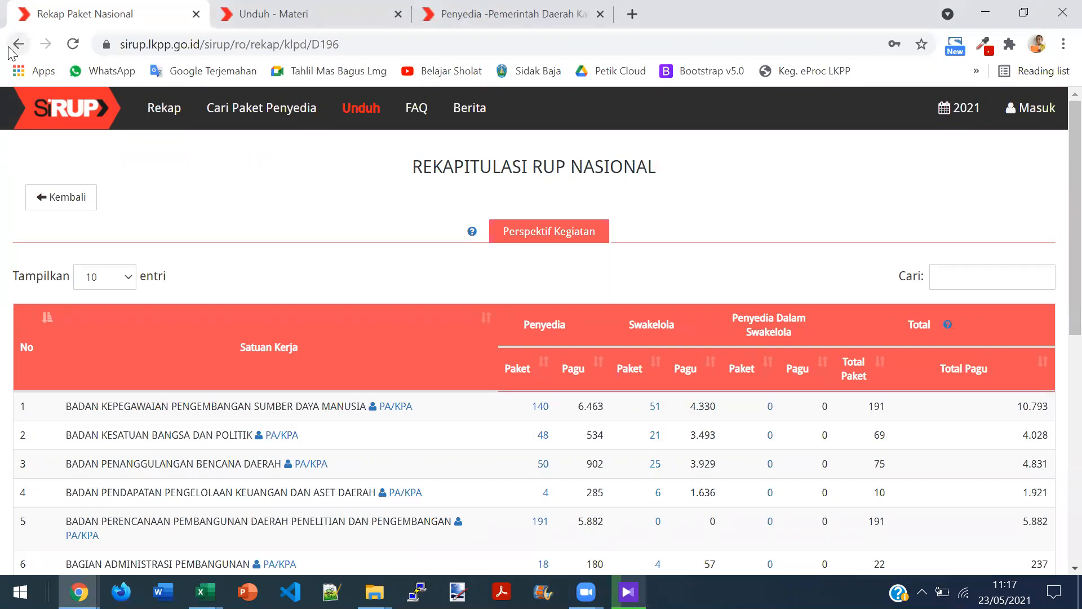
{"action": "left_click", "coordinate": [539, 407]}
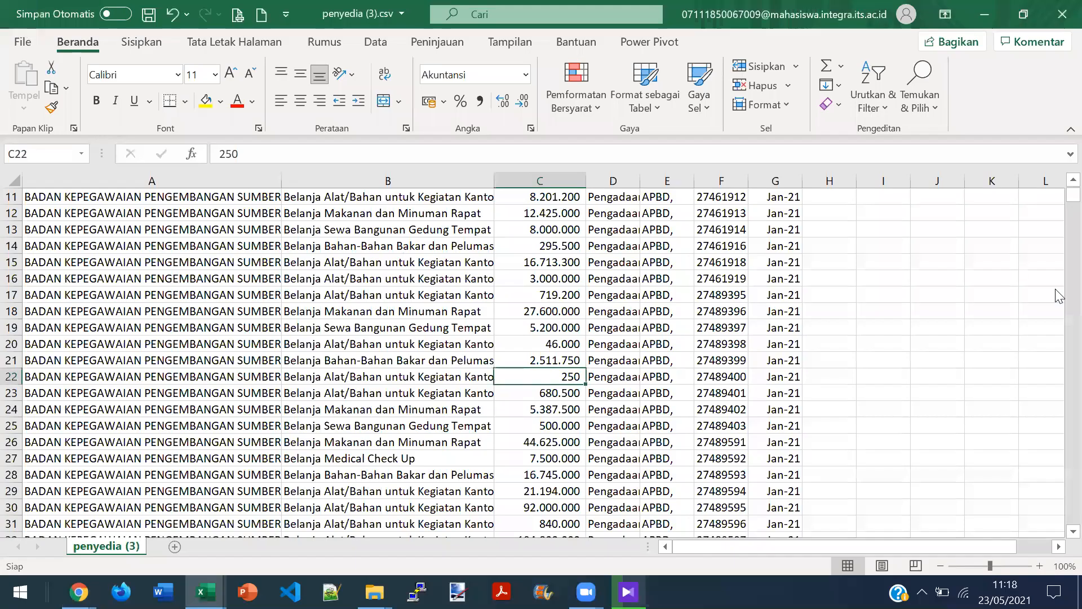
In Excel, examine where the first Satuan Kerja's packages end and those of BADAN KESATUAN BANGSA DAN POLITIK begin.
{"action": "mouse_move", "coordinate": [1058, 198]}
{"action": "left_mouse_down"}
{"action": "mouse_move", "coordinate": [1058, 247]}
{"action": "mouse_move", "coordinate": [1058, 194]}
{"action": "left_mouse_up"}
{"action": "left_click", "coordinate": [217, 326]}
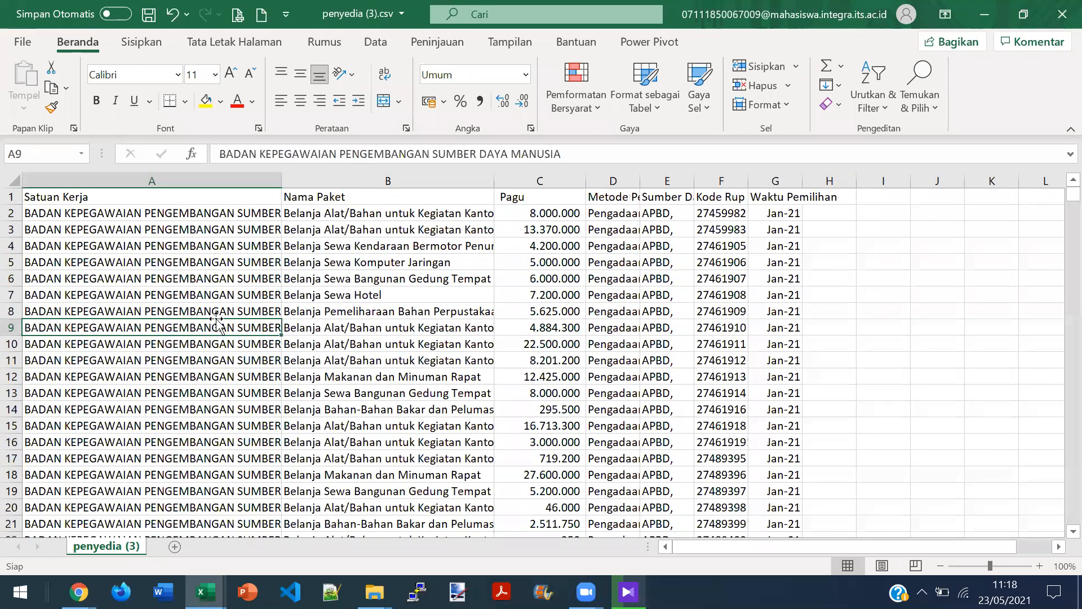
{"action": "key", "text": "ctrl+Down"}
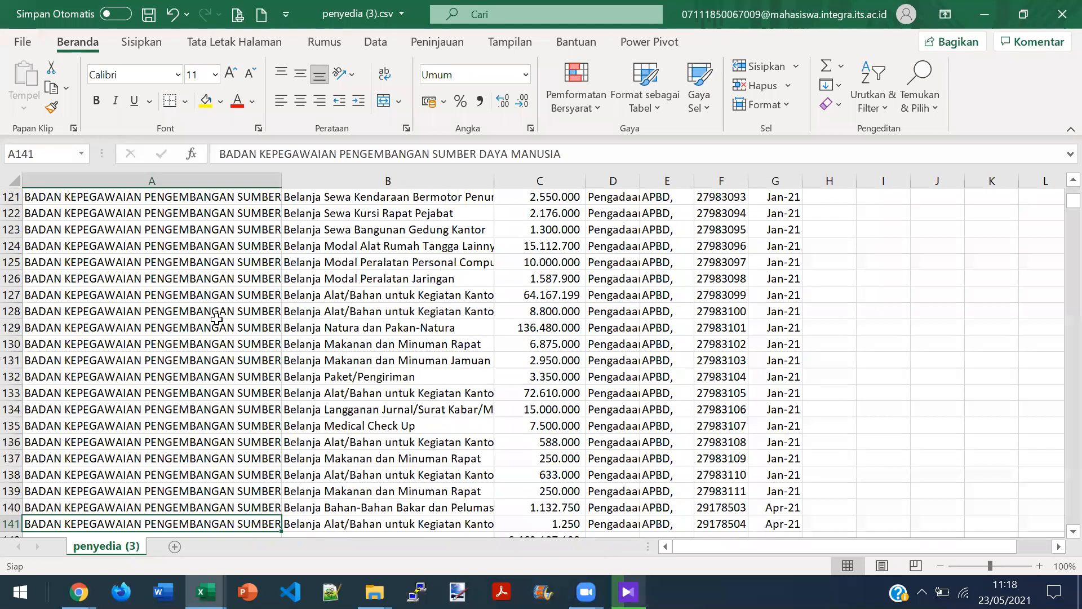
{"action": "key", "text": "Down"}
{"action": "key", "text": "Down"}
{"action": "key", "text": "Down"}
{"action": "key", "text": "Down"}
{"action": "key", "text": "Down"}
{"action": "key", "text": "Down"}
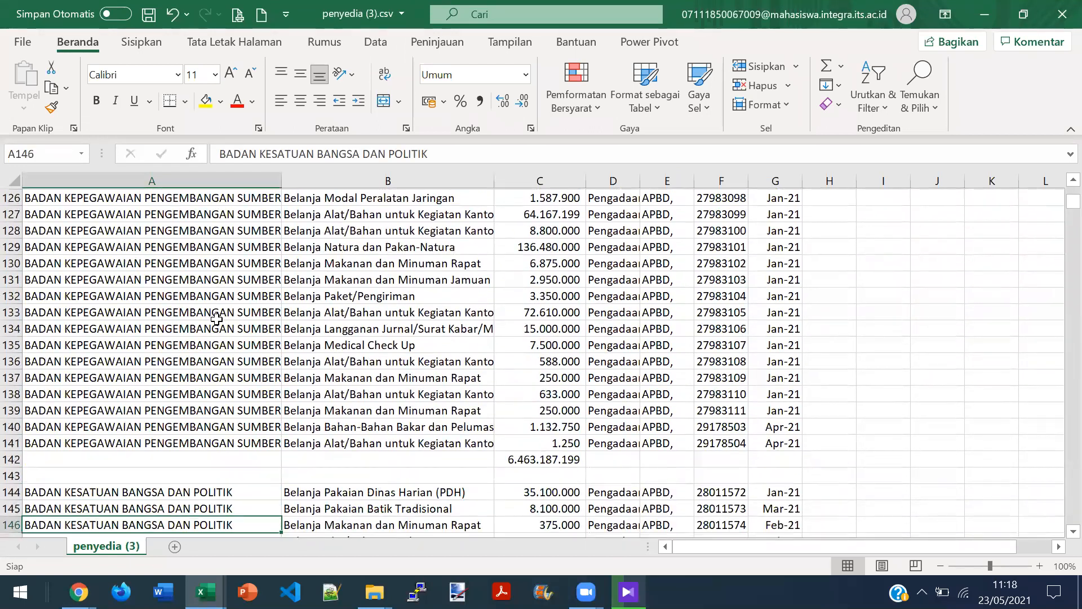
Examine the SEKRETARIAT DPRD package rows at the end of the data and return to cell A1.
{"action": "key", "text": "ctrl+Down"}
{"action": "key", "text": "Down"}
{"action": "key", "text": "Up"}
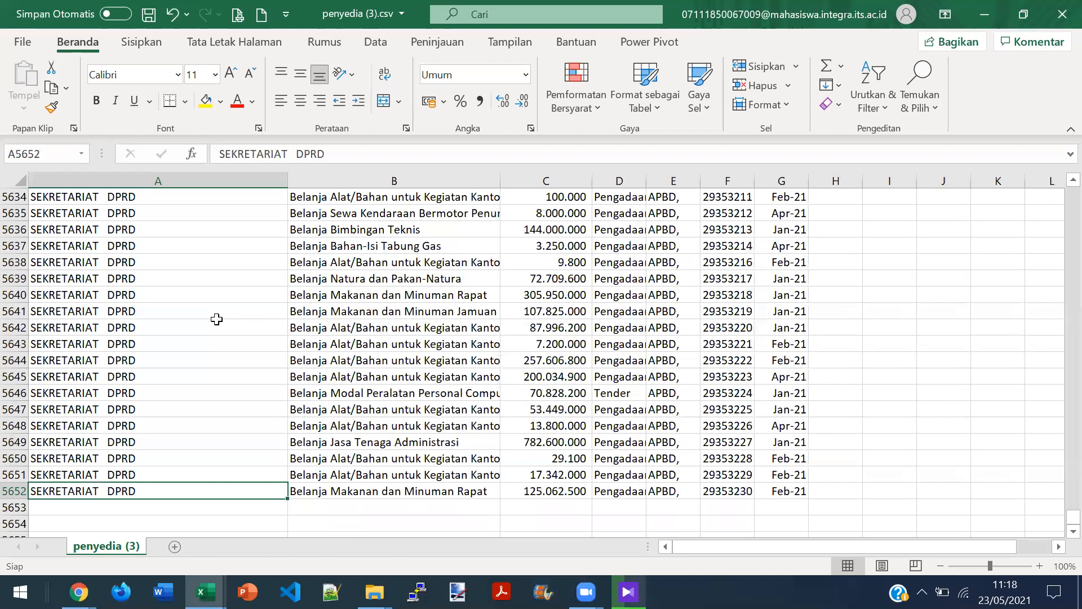
{"action": "key", "text": "Right"}
{"action": "key", "text": "Right"}
{"action": "key", "text": "Right"}
{"action": "key", "text": "Home"}
{"action": "key", "text": "Right"}
{"action": "key", "text": "Up"}
{"action": "key", "text": "Up"}
{"action": "key", "text": "Up"}
{"action": "key", "text": "Up"}
{"action": "key", "text": "Up"}
{"action": "key", "text": "Up"}
{"action": "key", "text": "Up"}
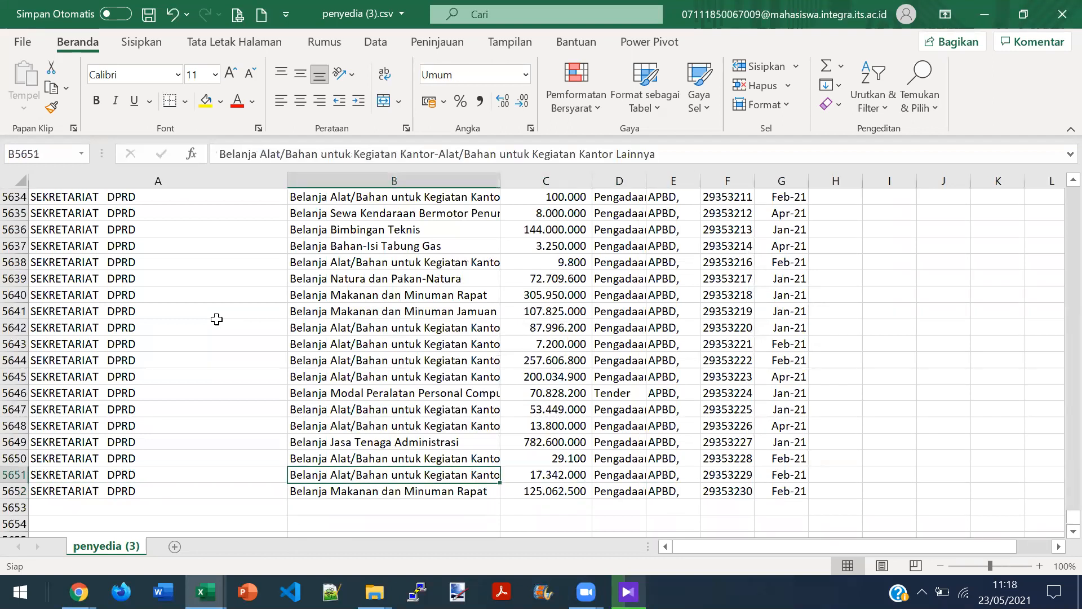
{"action": "key", "text": "Left"}
{"action": "key", "text": "Up"}
{"action": "key", "text": "Up"}
{"action": "key", "text": "Up"}
{"action": "key", "text": "Up"}
{"action": "key", "text": "Up"}
{"action": "key", "text": "Up"}
{"action": "key", "text": "Up"}
{"action": "key", "text": "Up"}
{"action": "key", "text": "Up"}
{"action": "key", "text": "Up"}
{"action": "key", "text": "Up"}
{"action": "key", "text": "Up"}
{"action": "key", "text": "Up"}
{"action": "key", "text": "Up"}
{"action": "key", "text": "Up"}
{"action": "key", "text": "Up"}
{"action": "key", "text": "Up"}
{"action": "key", "text": "Up"}
{"action": "key", "text": "Up"}
{"action": "key", "text": "Up"}
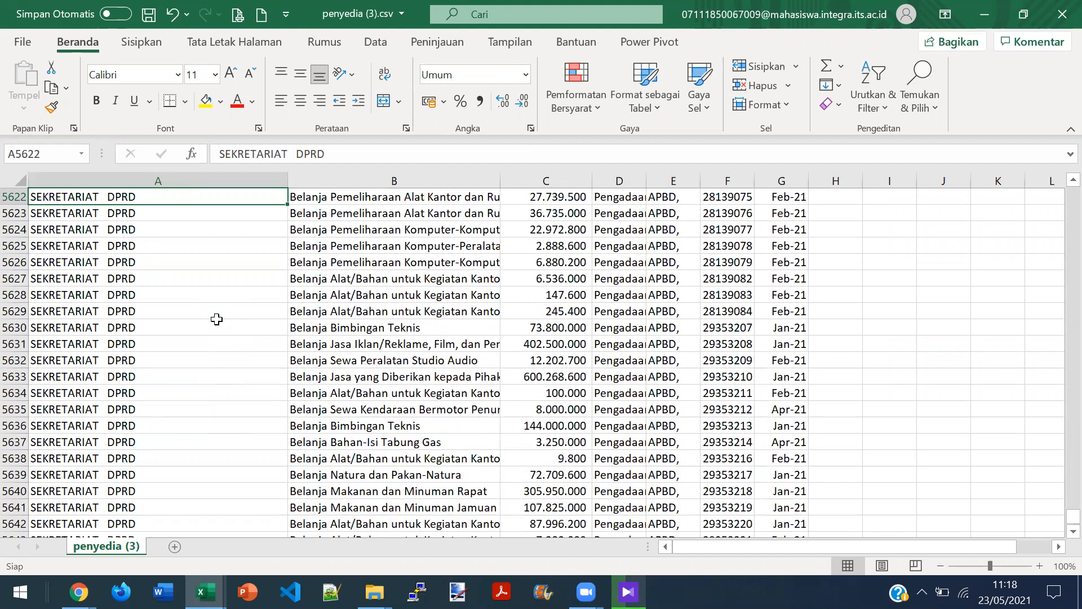
{"action": "key", "text": "ctrl+Home"}
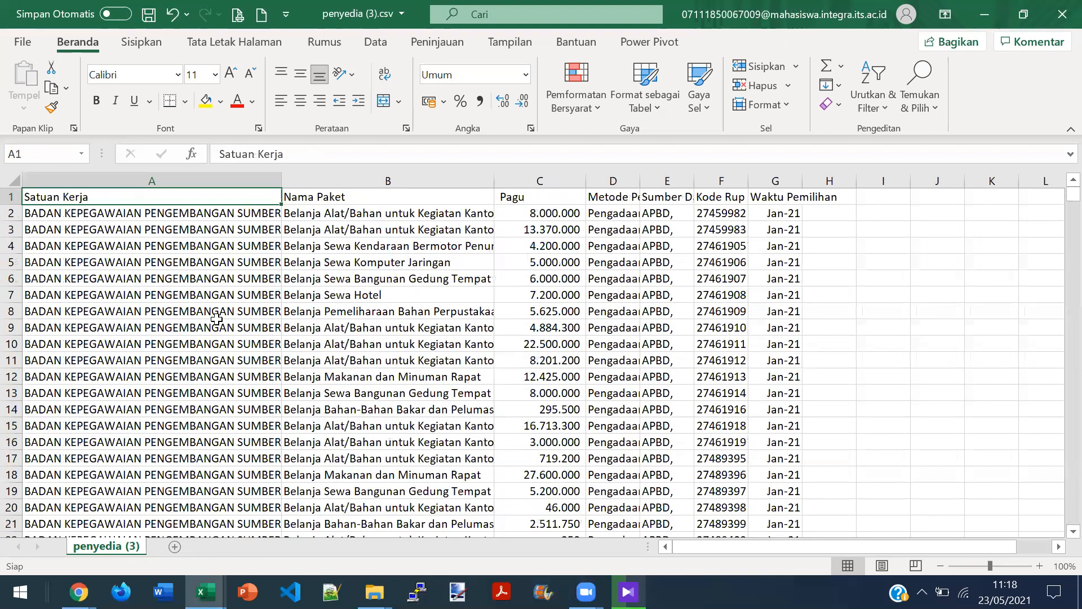
In Chrome, look through the Satuan Kerja's SiRUP package list down to the column filters below it.
{"action": "key", "text": "alt+Tab"}
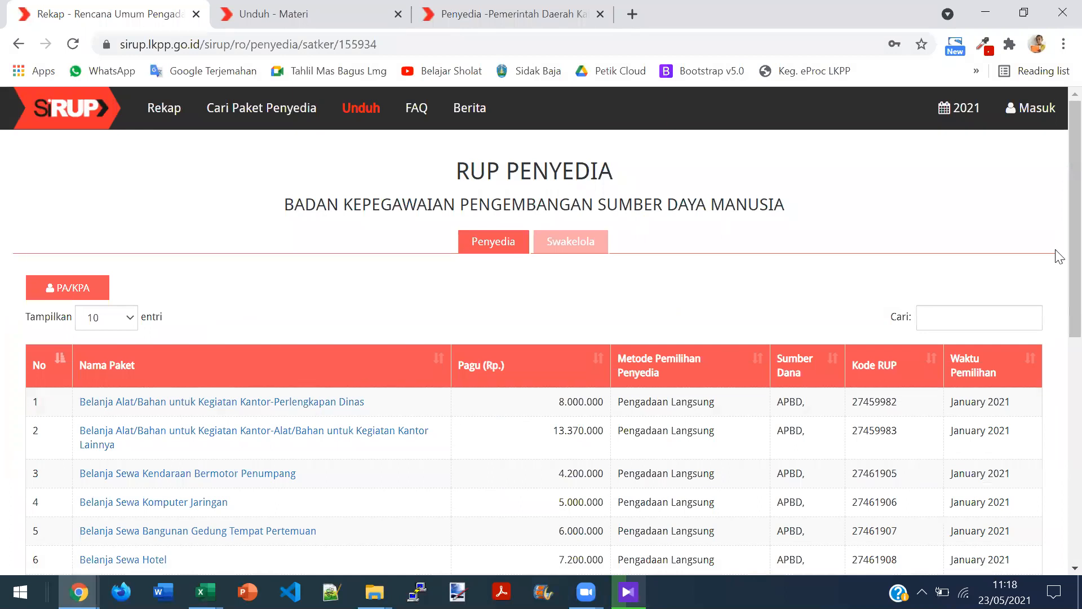
{"action": "scroll", "coordinate": [1056, 265], "scroll_direction": "down", "scroll_amount": 3}
{"action": "scroll", "coordinate": [1056, 316], "scroll_direction": "down", "scroll_amount": 3}
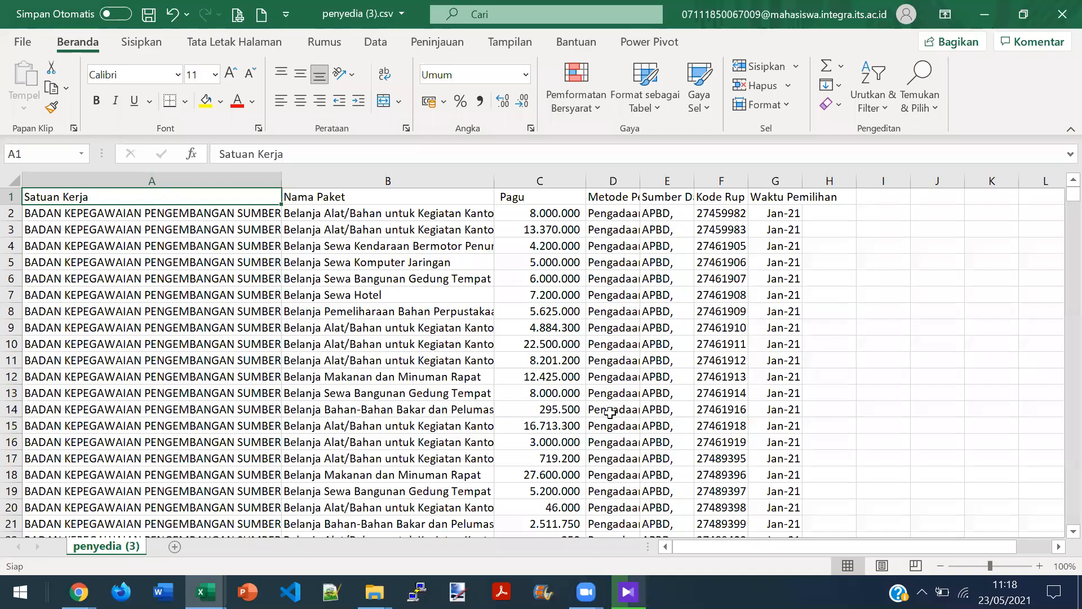
In Excel, copy the Kode RUP in cell F22 for the package with a Pagu of 250.
{"action": "left_click", "coordinate": [552, 503]}
{"action": "key", "text": "Down"}
{"action": "key", "text": "Down"}
{"action": "key", "text": "Down"}
{"action": "key", "text": "Down"}
{"action": "key", "text": "Down"}
{"action": "key", "text": "Down"}
{"action": "key", "text": "Down"}
{"action": "key", "text": "Down"}
{"action": "key", "text": "Up"}
{"action": "key", "text": "Up"}
{"action": "key", "text": "Up"}
{"action": "key", "text": "Up"}
{"action": "key", "text": "Up"}
{"action": "key", "text": "Up"}
{"action": "key", "text": "Right"}
{"action": "key", "text": "Right"}
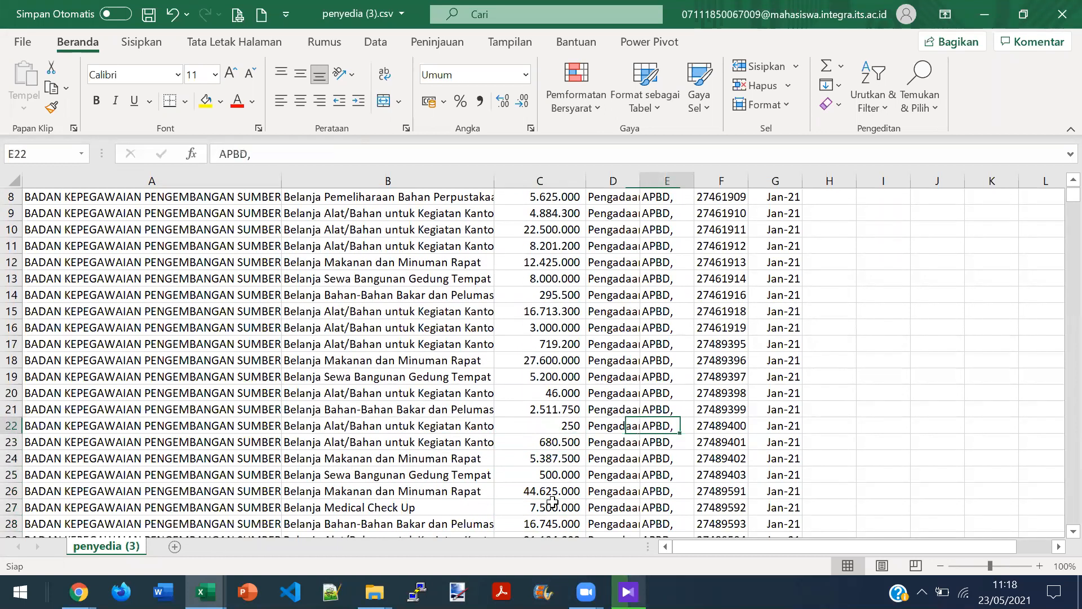
{"action": "key", "text": "Right"}
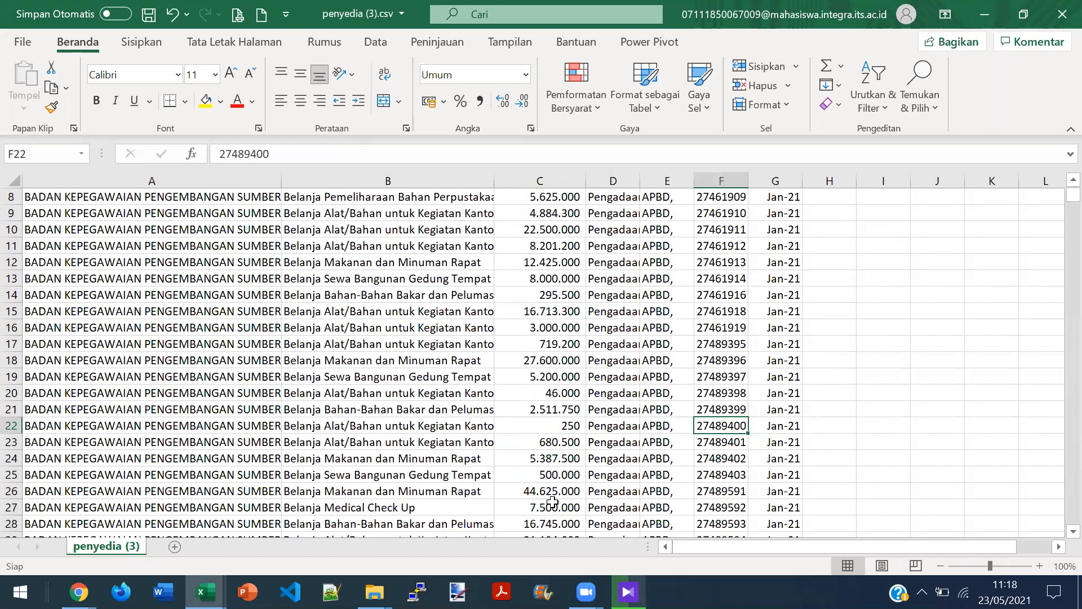
{"action": "double_click", "coordinate": [271, 152]}
{"action": "key", "text": "ctrl+c"}
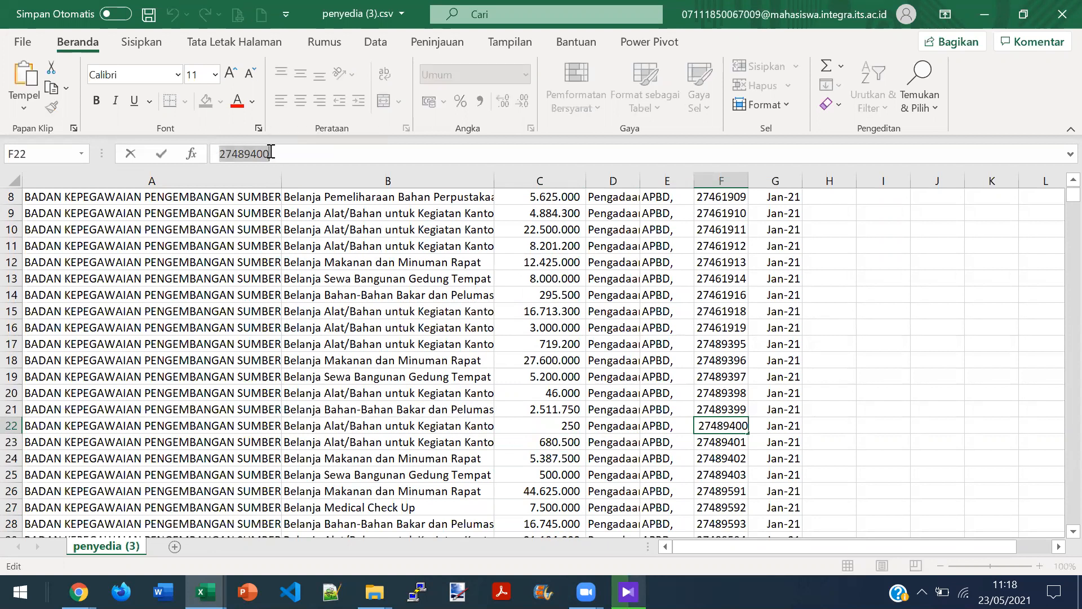
In Chrome, filter the SiRUP package list by Kode RUP 27489400 and view the matching package's details.
{"action": "key", "text": "alt+Tab"}
{"action": "triple_click", "coordinate": [918, 458]}
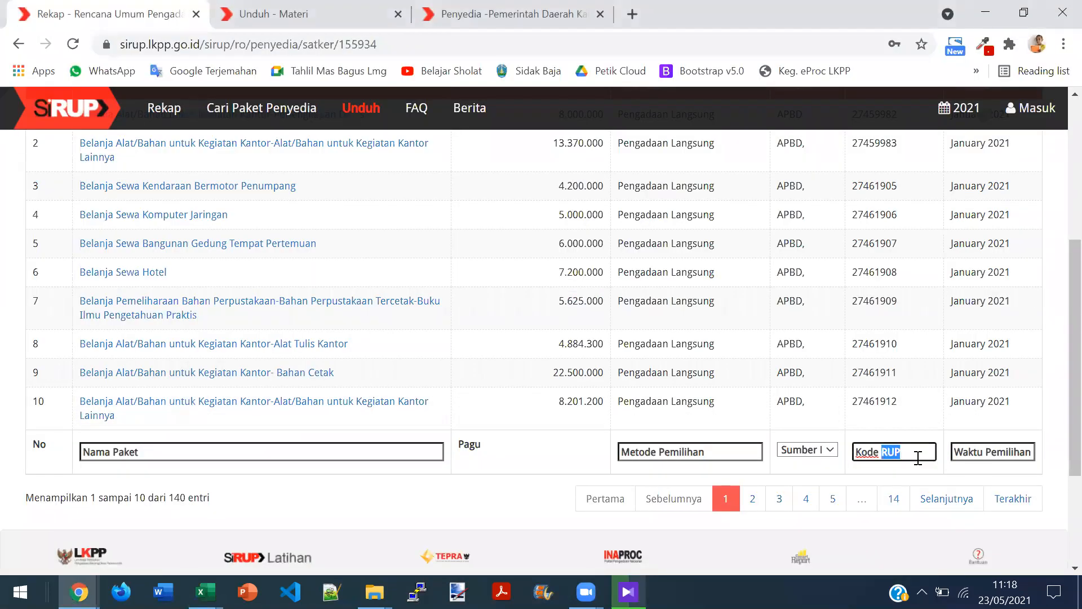
{"action": "key", "text": "ctrl+v"}
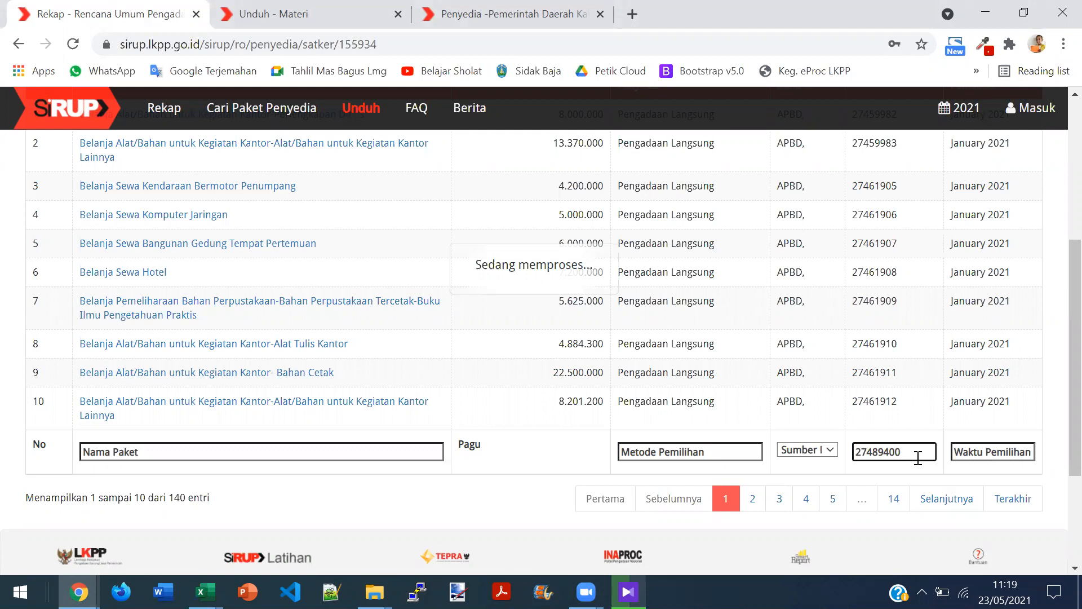
{"action": "left_click_drag", "start_coordinate": [1056, 347], "coordinate": [1056, 325]}
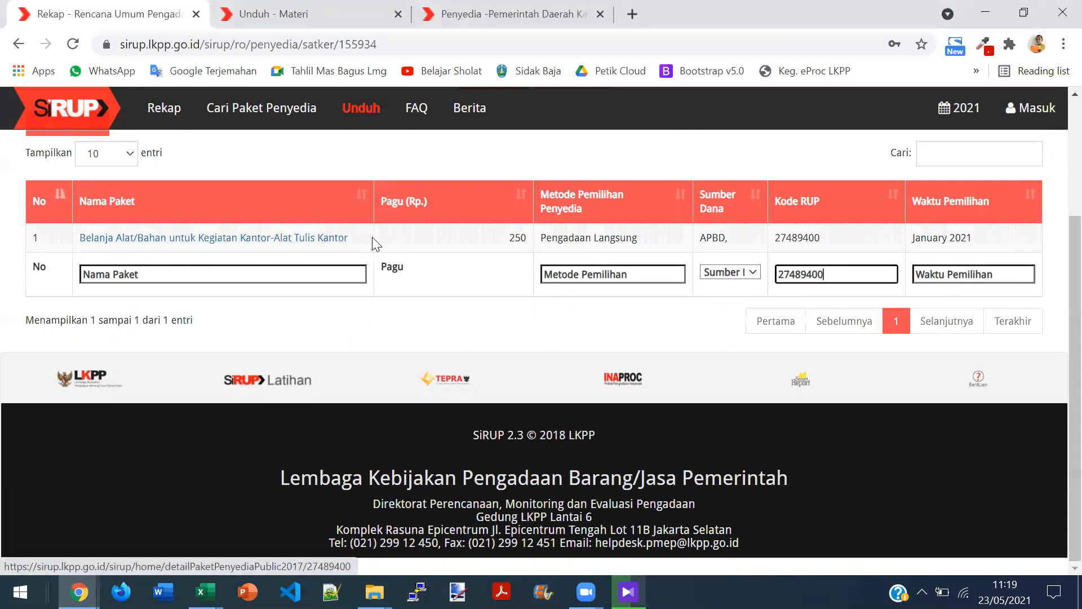
{"action": "scroll", "coordinate": [1060, 327], "scroll_direction": "up", "scroll_amount": 3}
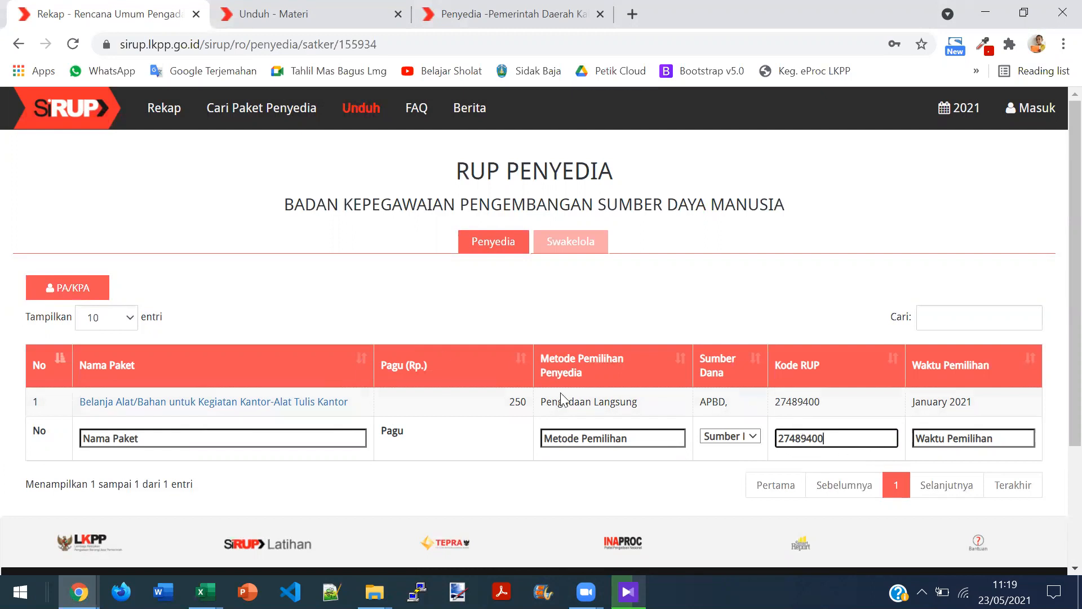
In Excel, end the editing of cell F22 and review row 22 against the SiRUP entry.
{"action": "key", "text": "alt+Tab"}
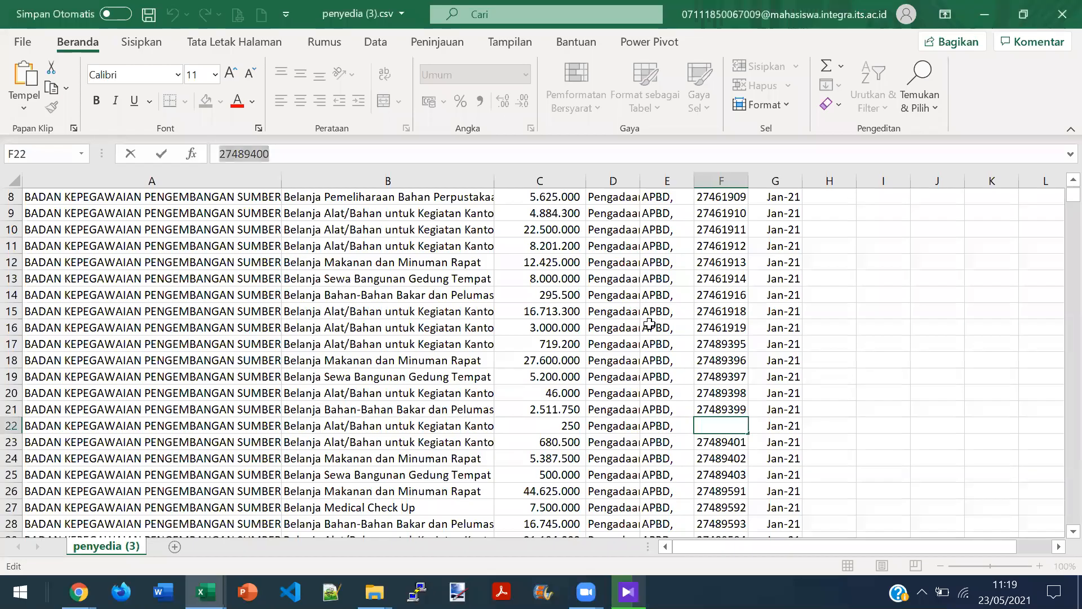
{"action": "left_click", "coordinate": [531, 332]}
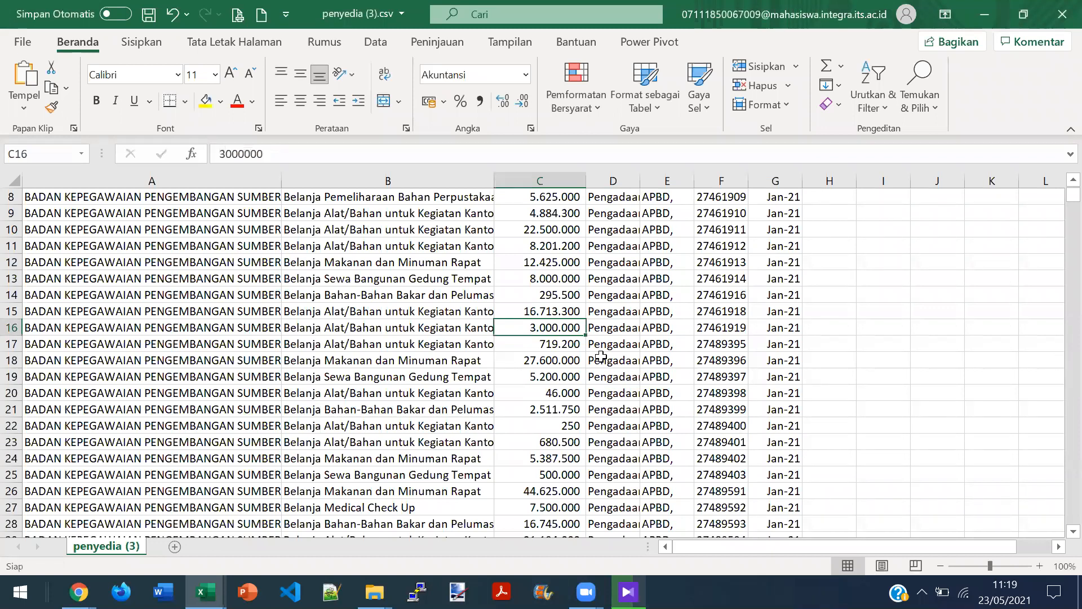
Return to Chrome and close every tab except the one with the filtered RUP Penyedia list.
{"action": "key", "text": "alt+Tab"}
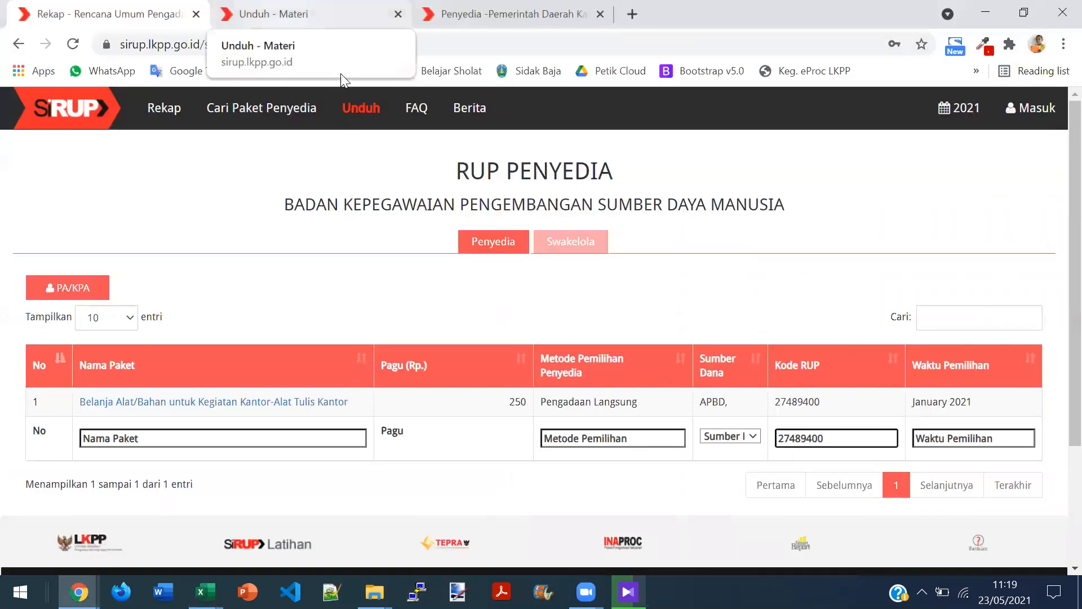
{"action": "key", "text": "ctrl+Tab"}
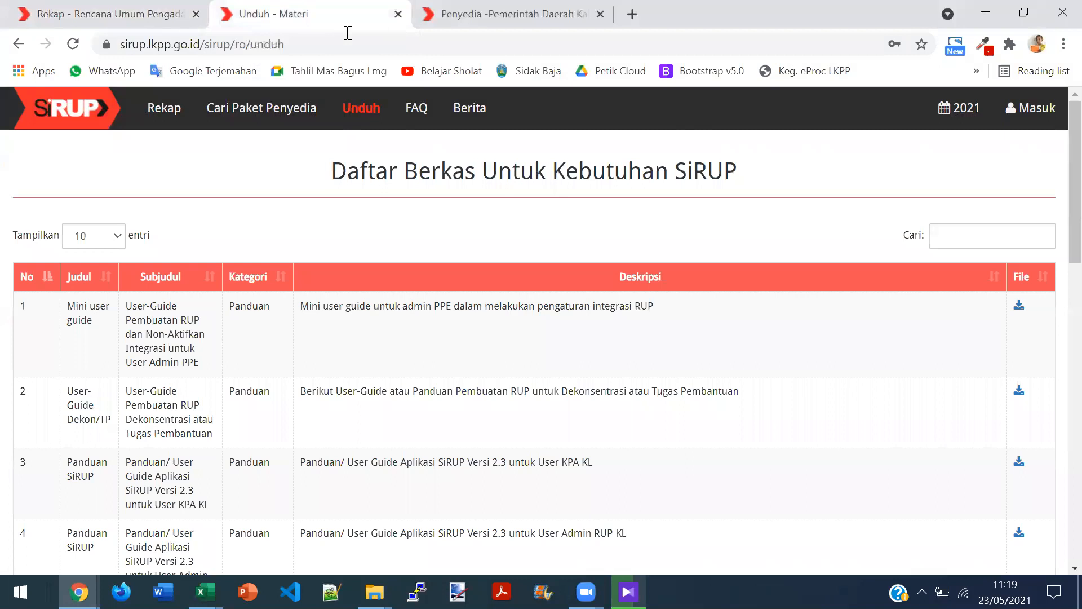
{"action": "left_click", "coordinate": [115, 14]}
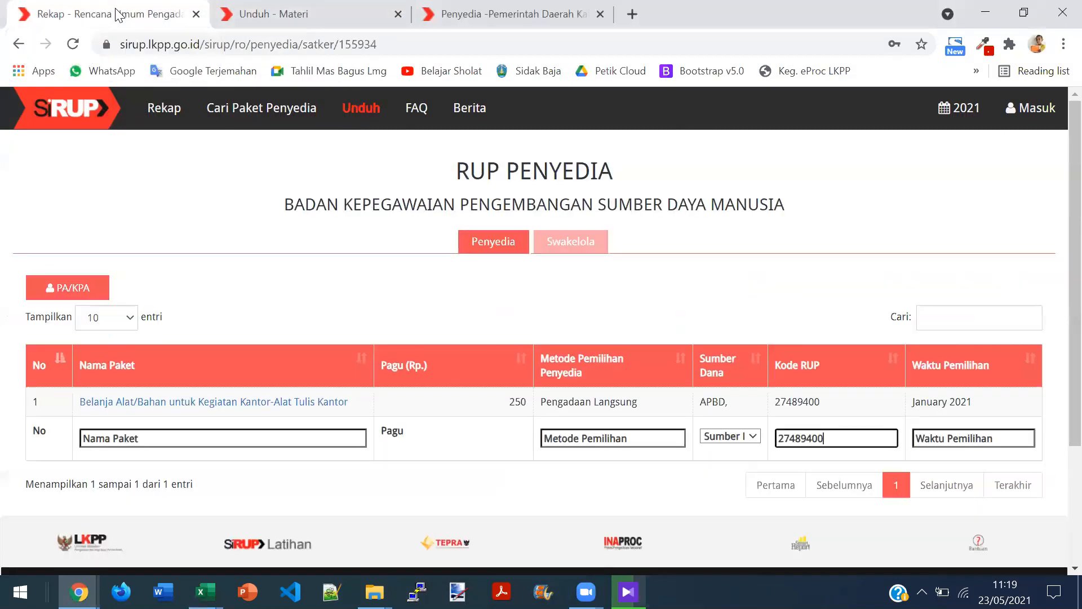
{"action": "right_click", "coordinate": [117, 11]}
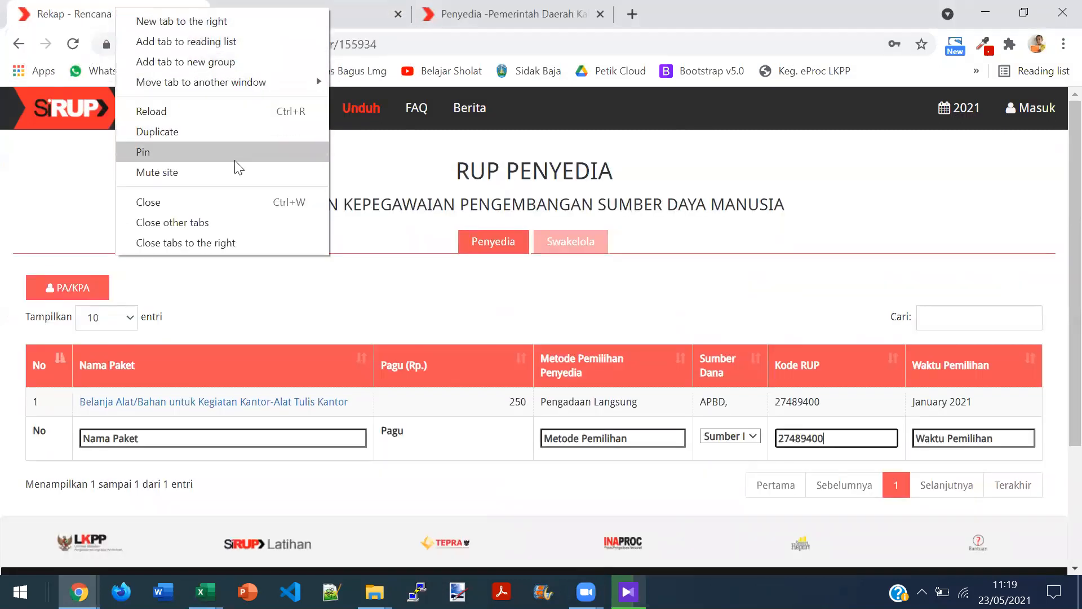
{"action": "left_click", "coordinate": [236, 223]}
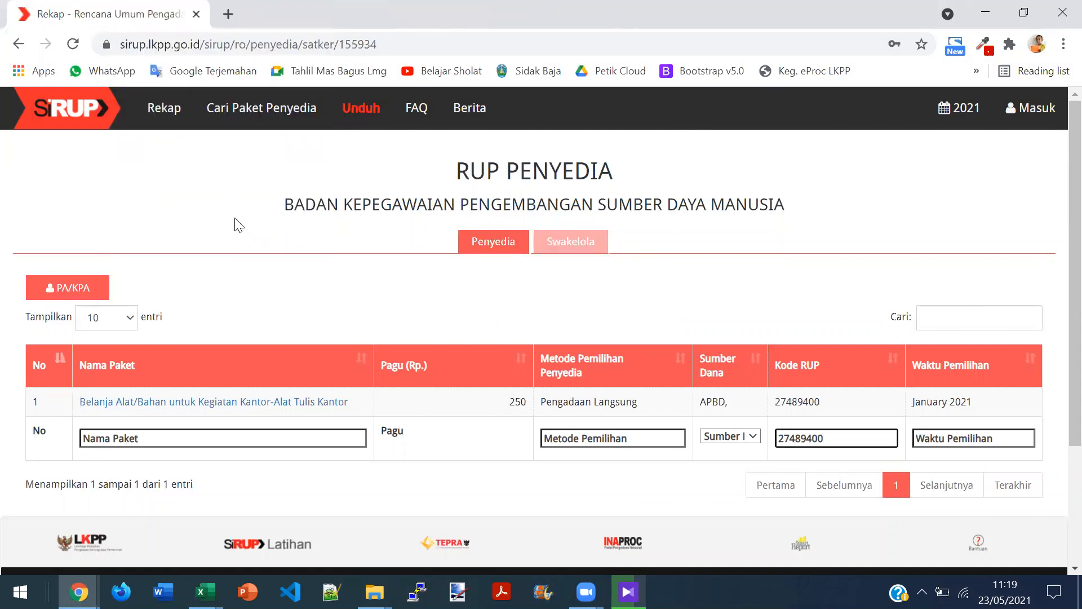